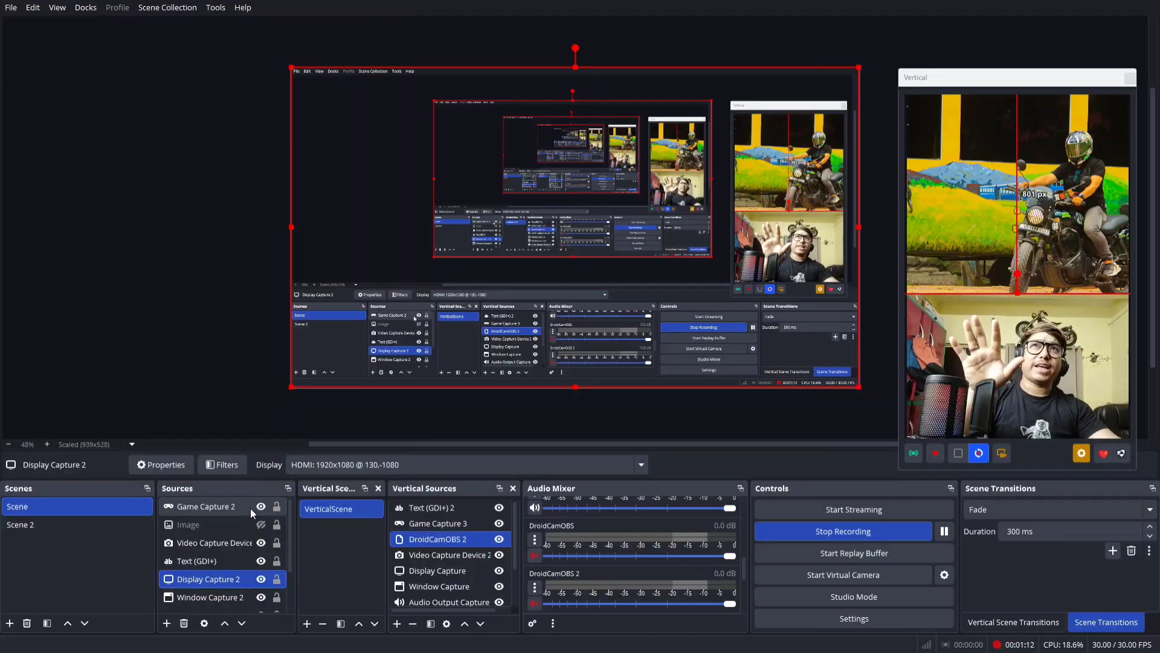
Step: Make Scene 2 the active scene and bring the Free Fire MAX game window to the front
{"action": "left_click", "coordinate": [31, 524]}
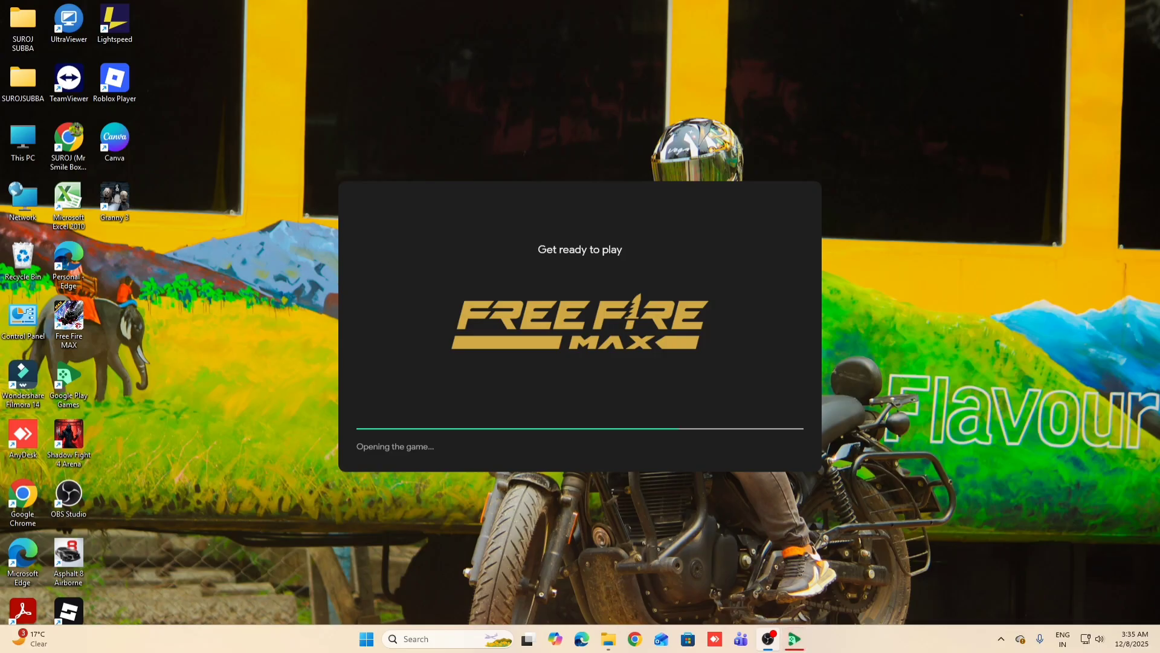
{"action": "left_click", "coordinate": [492, 401]}
{"action": "left_click", "coordinate": [732, 480]}
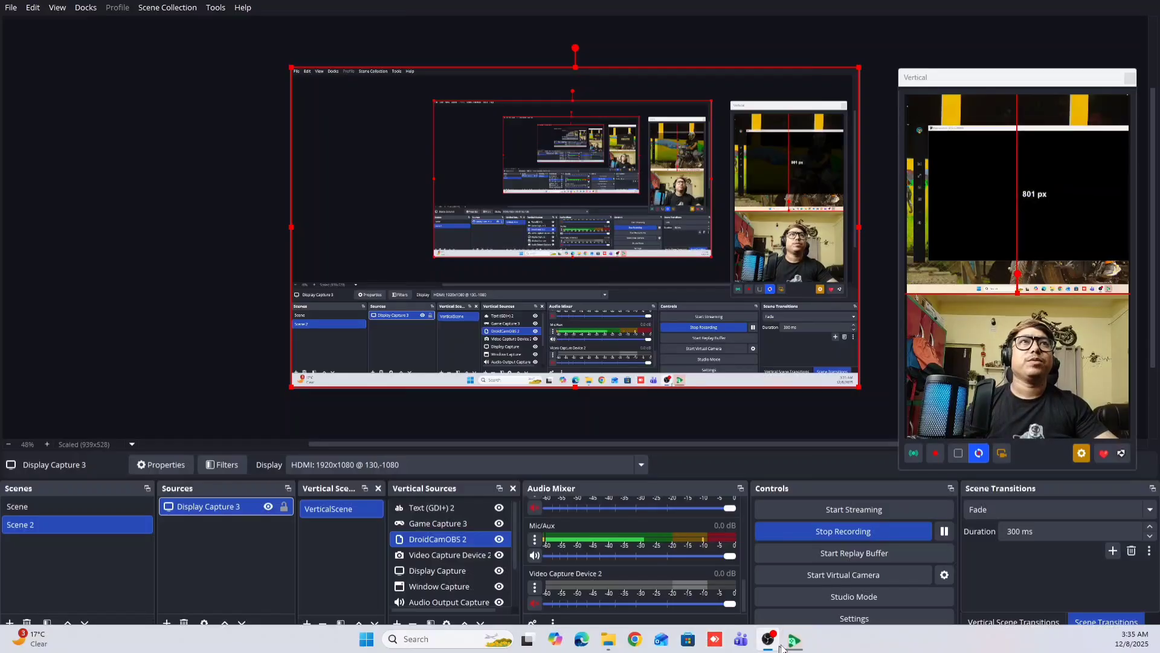
{"action": "left_click", "coordinate": [800, 643]}
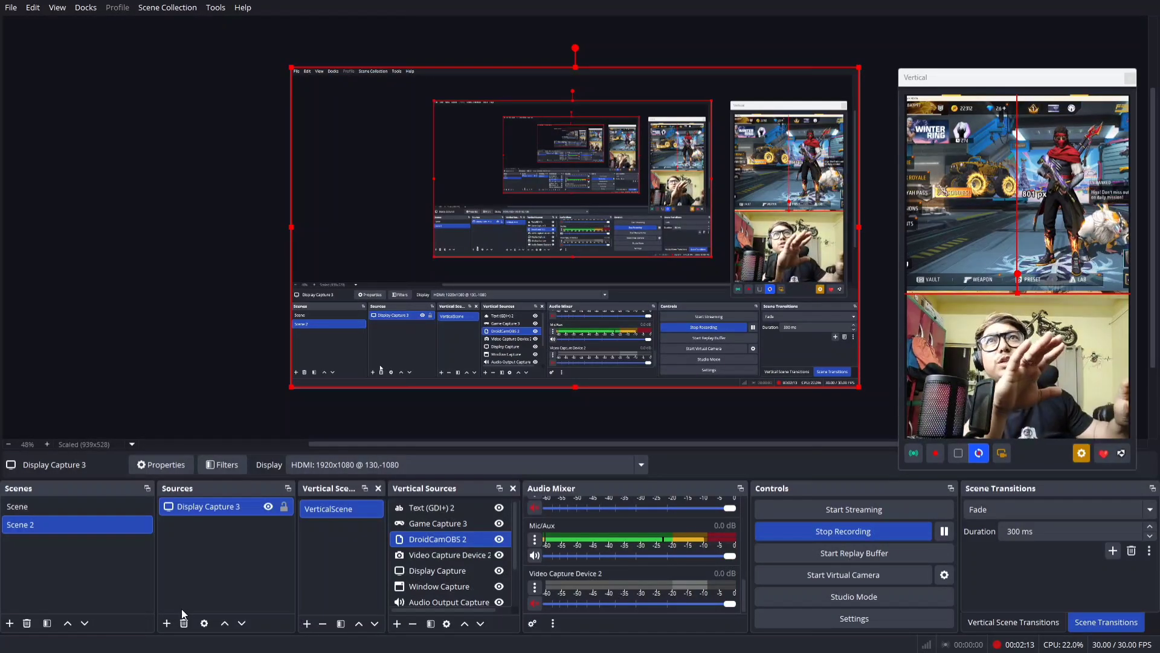
Step: Add a new DroidCamOBS source to Scene 2, leaving its WiFi IP empty
{"action": "left_click", "coordinate": [165, 623]}
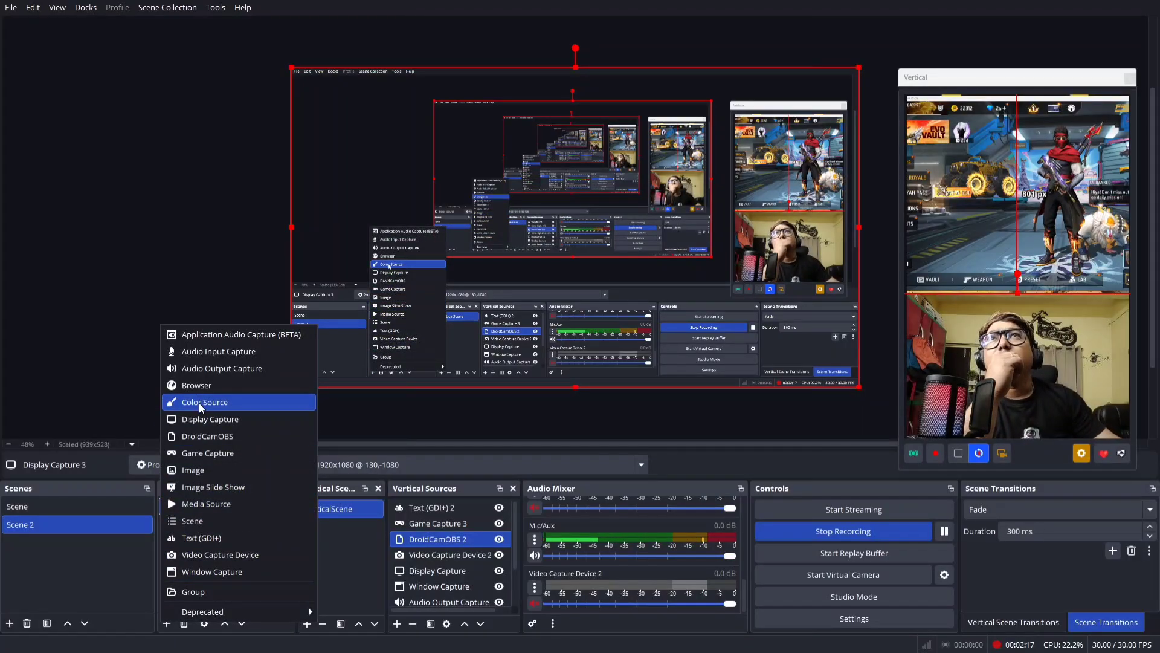
{"action": "left_click", "coordinate": [202, 438]}
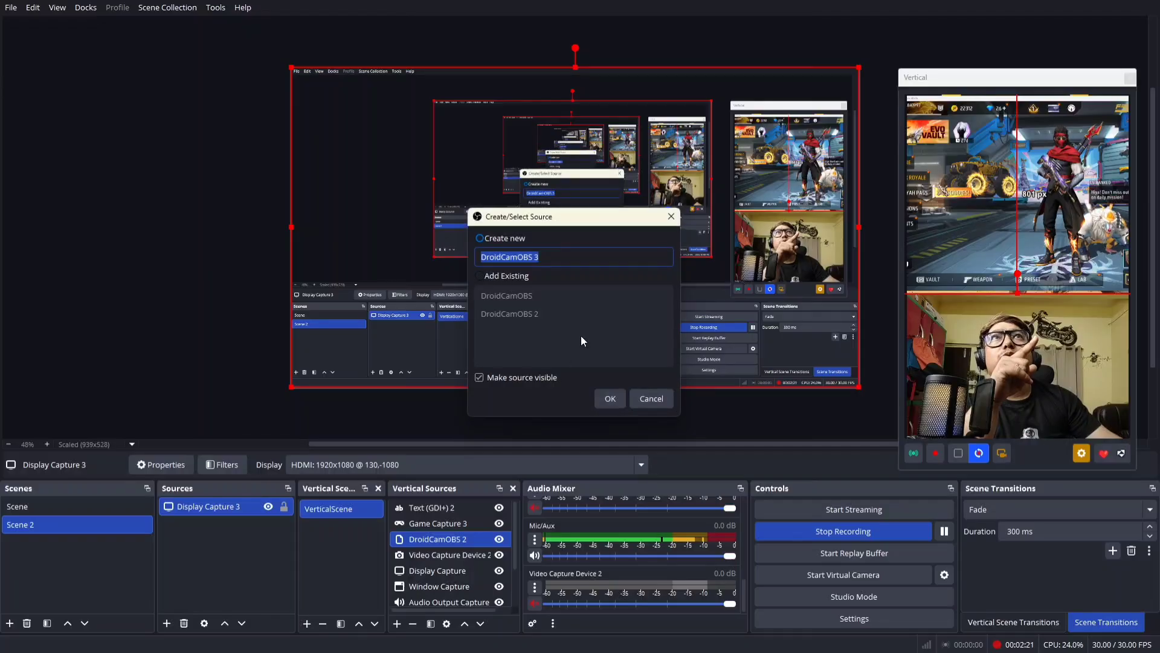
{"action": "left_click", "coordinate": [609, 399]}
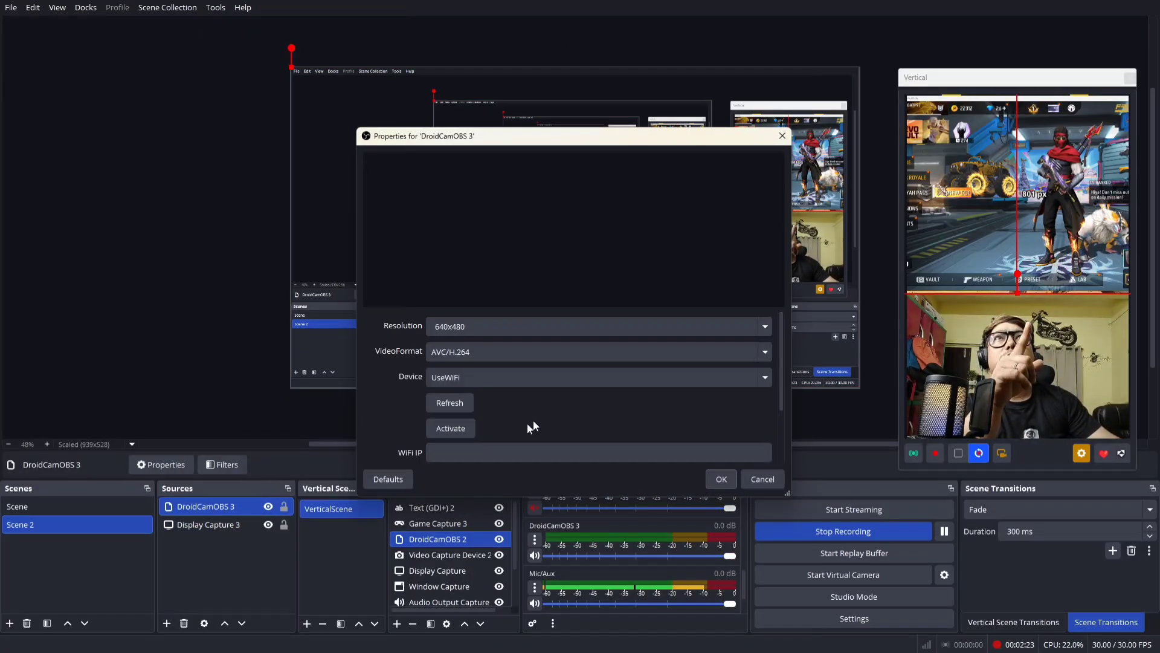
{"action": "left_click", "coordinate": [457, 450]}
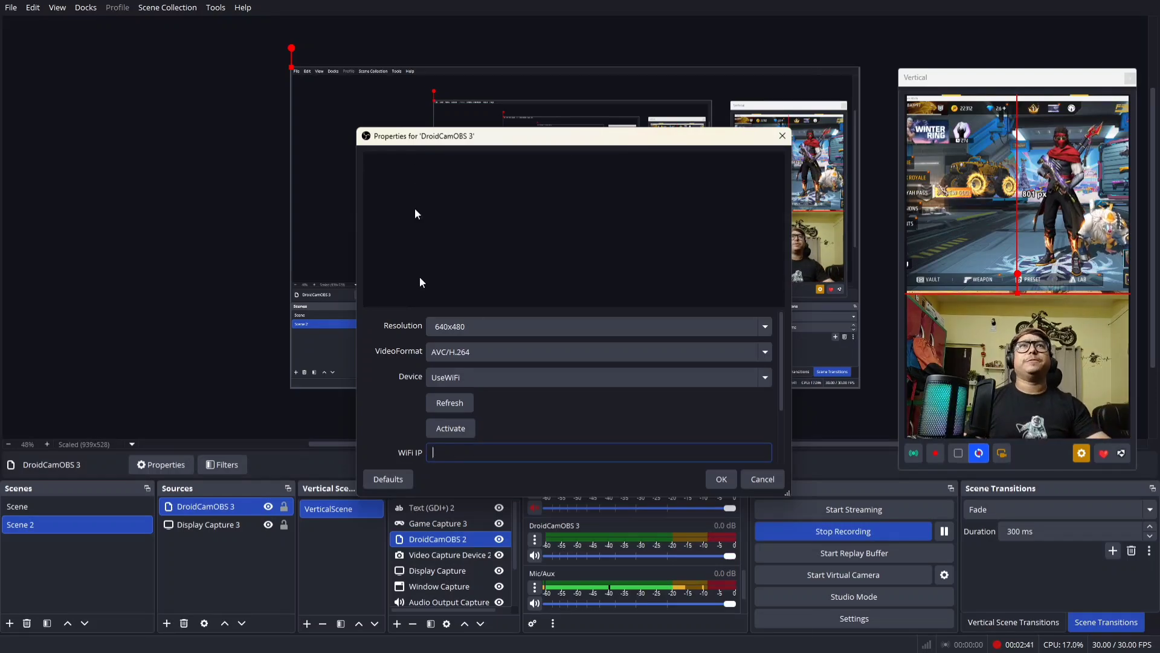
{"action": "left_click", "coordinate": [760, 483]}
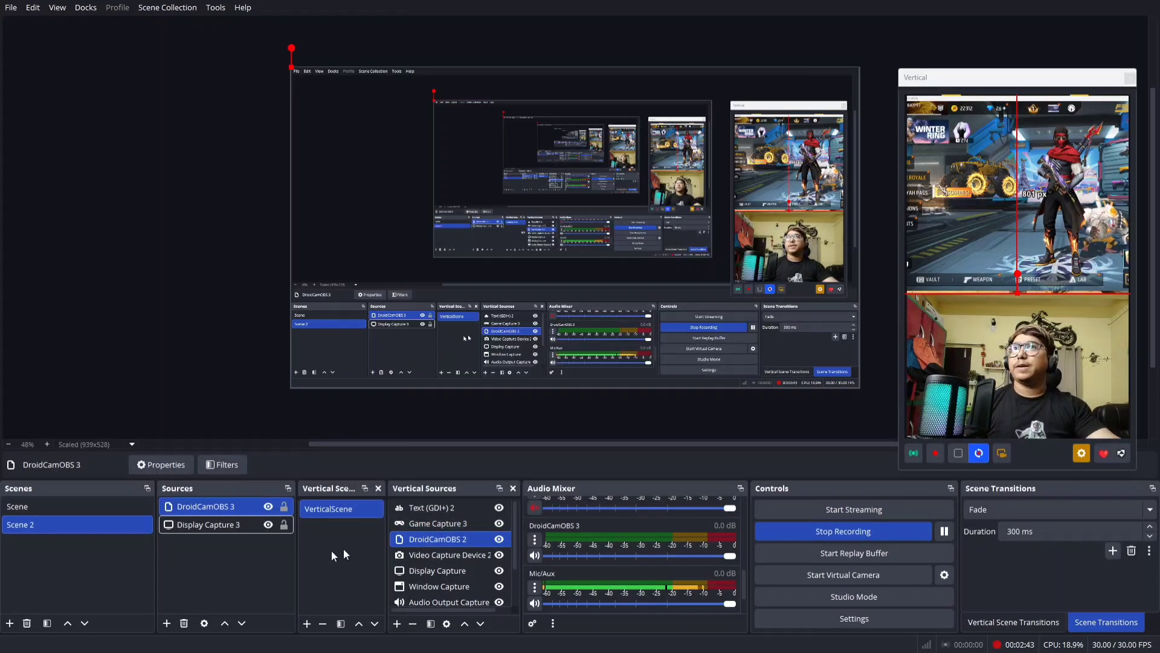
Step: Add a new Game Capture source to Scene 2 in the Capture any fullscreen application mode
{"action": "left_click", "coordinate": [168, 623]}
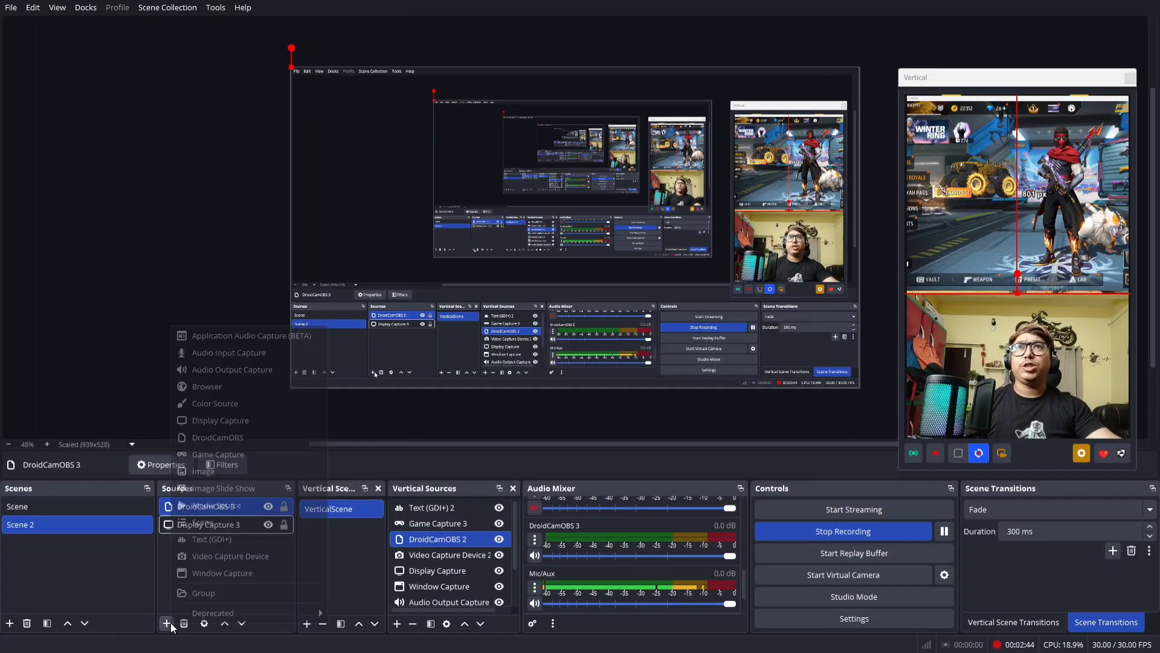
{"action": "left_click", "coordinate": [218, 454]}
{"action": "left_click", "coordinate": [611, 399]}
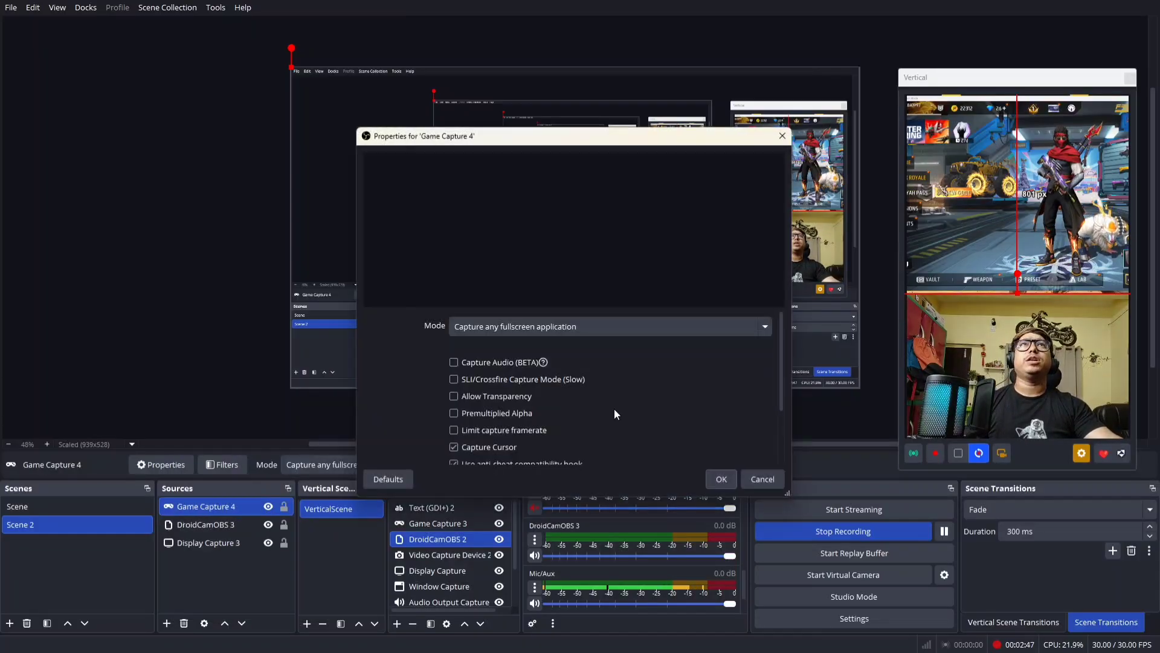
{"action": "left_click", "coordinate": [718, 478]}
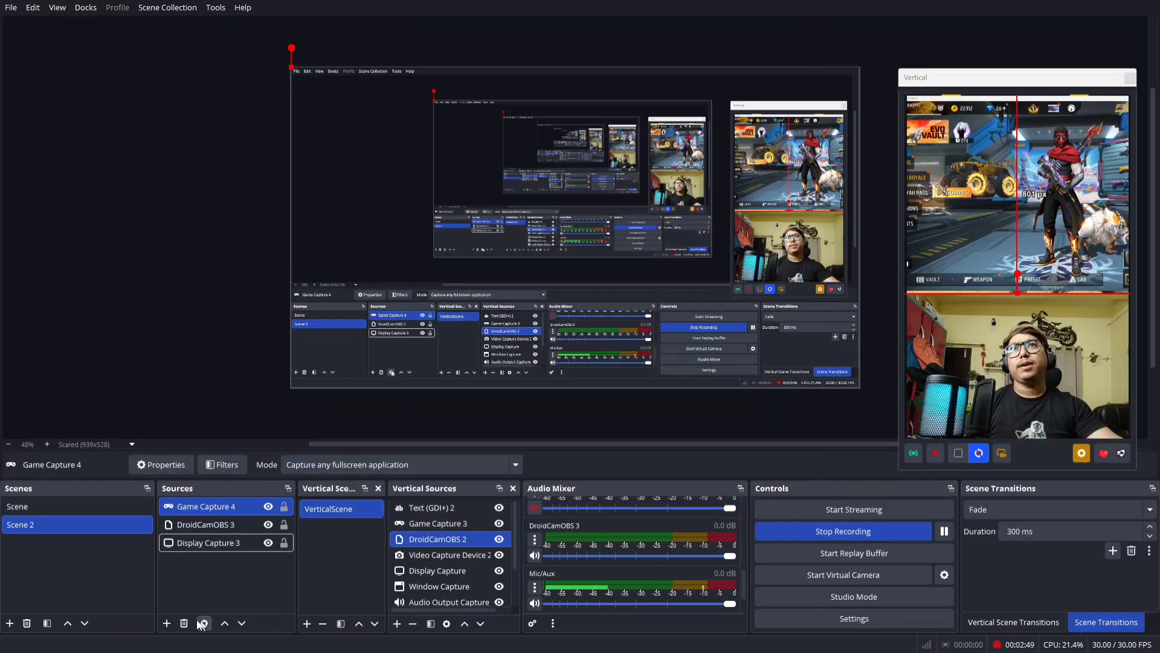
Step: Add a new Video Capture Device source to Scene 2 with OBS Virtual Camera as its device
{"action": "left_click", "coordinate": [166, 623]}
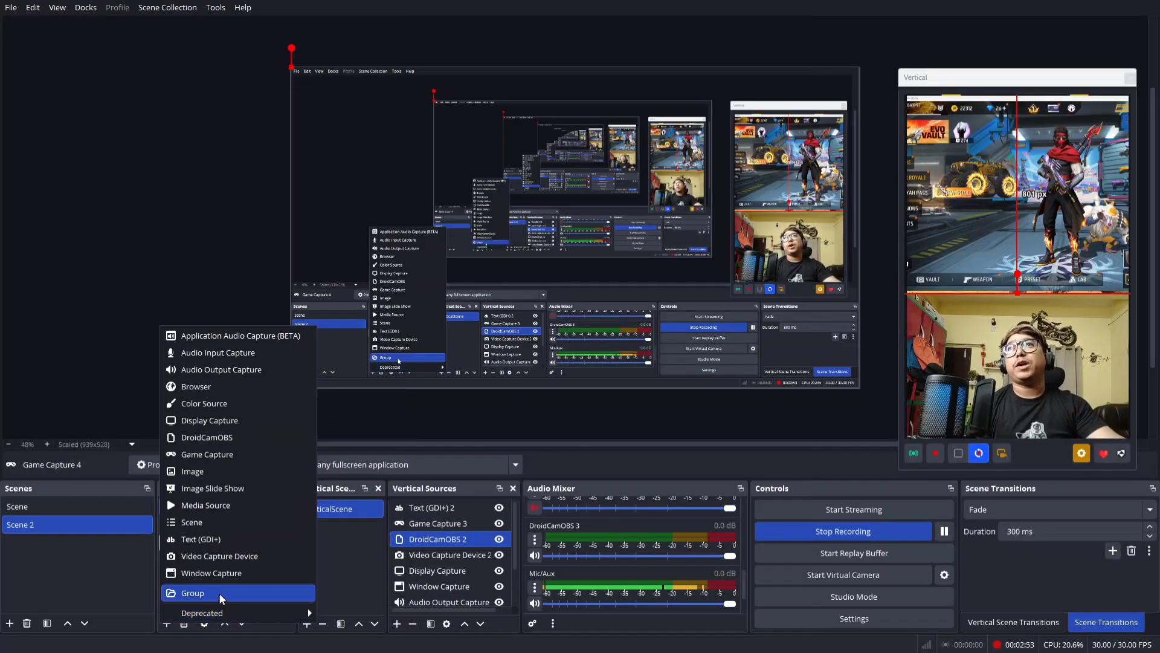
{"action": "left_click", "coordinate": [233, 556]}
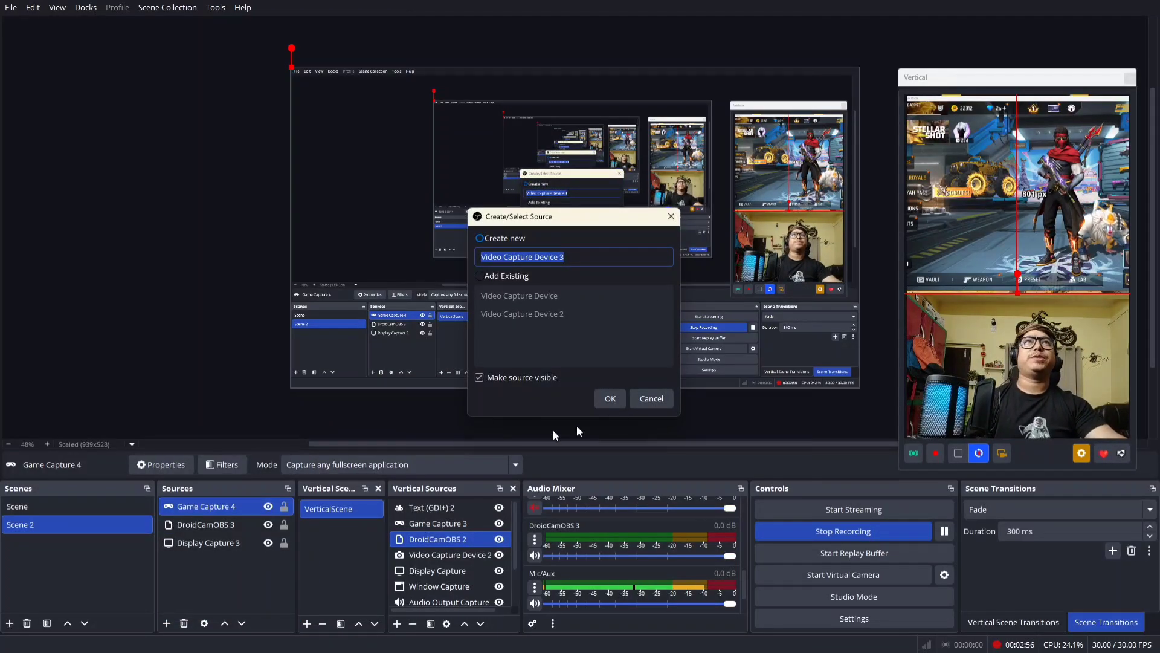
{"action": "left_click", "coordinate": [608, 401]}
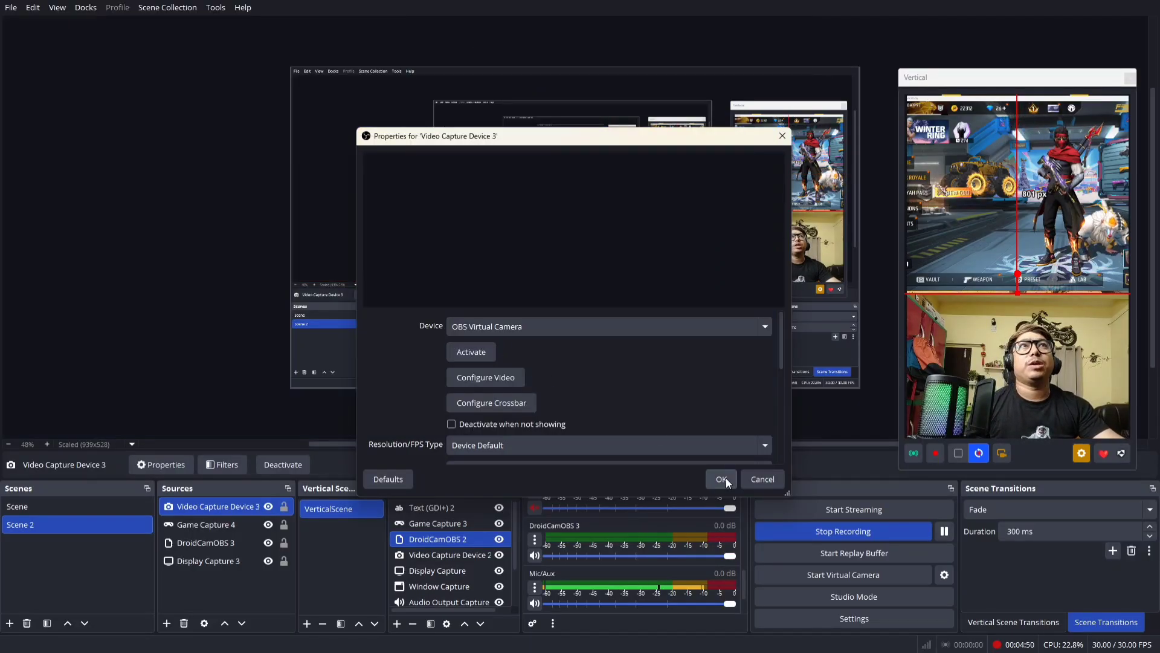
{"action": "left_click", "coordinate": [724, 478]}
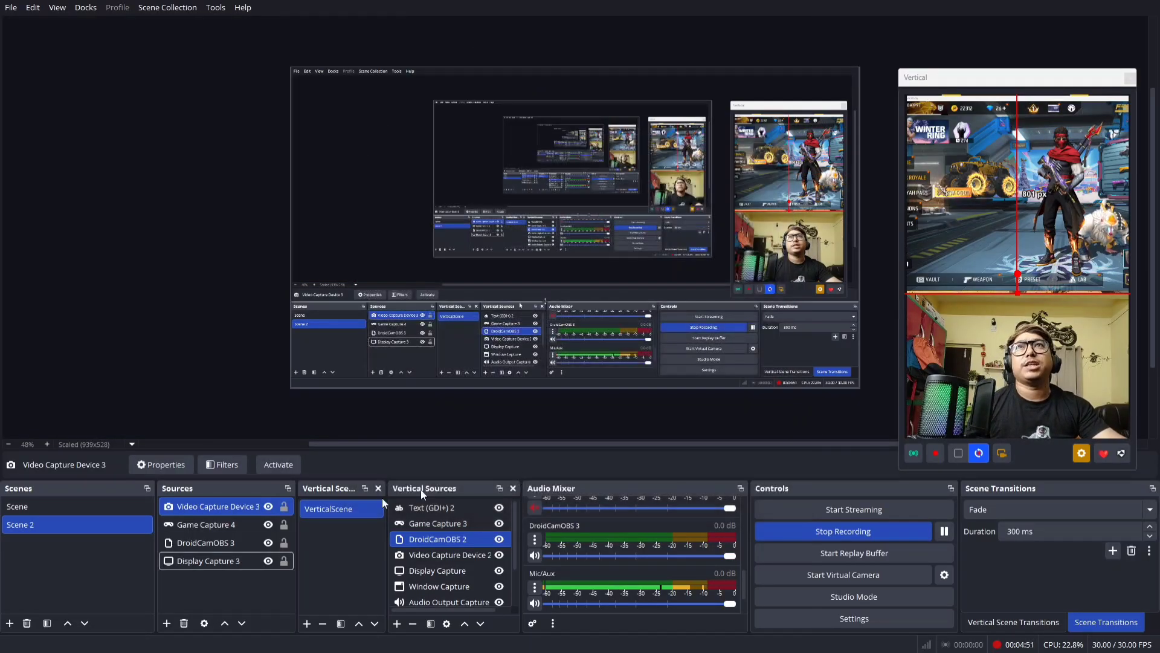
Step: Add a new Text (GDI+) source to Scene 2 with the text "helo"
{"action": "left_click", "coordinate": [167, 623]}
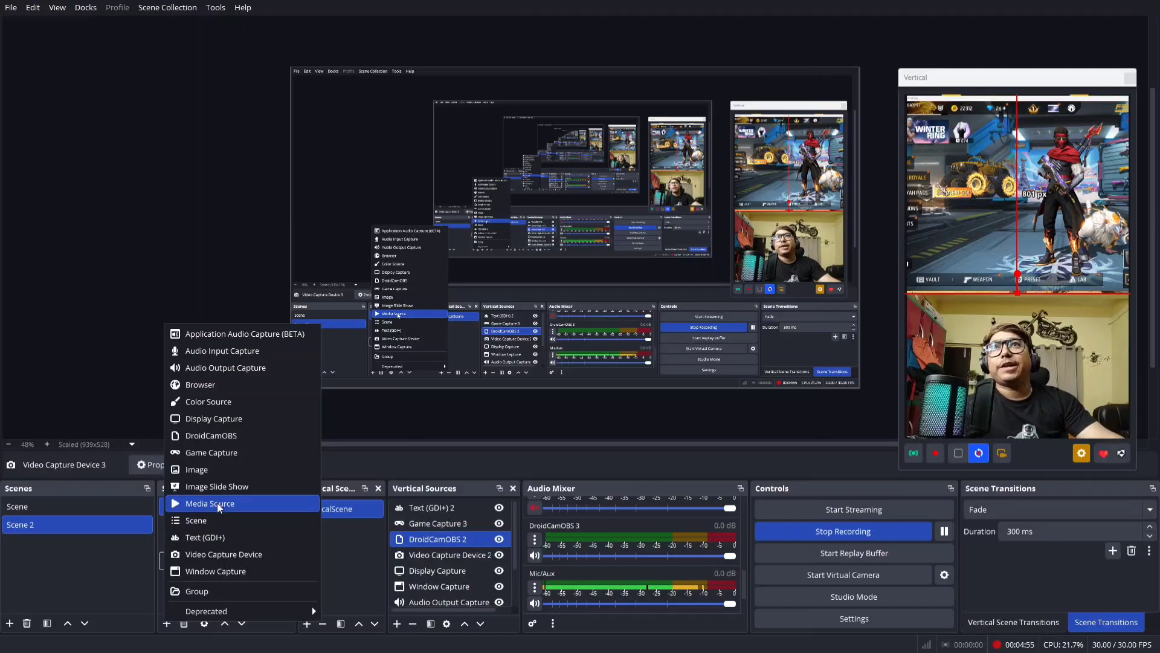
{"action": "left_click", "coordinate": [213, 537]}
{"action": "left_click", "coordinate": [609, 397]}
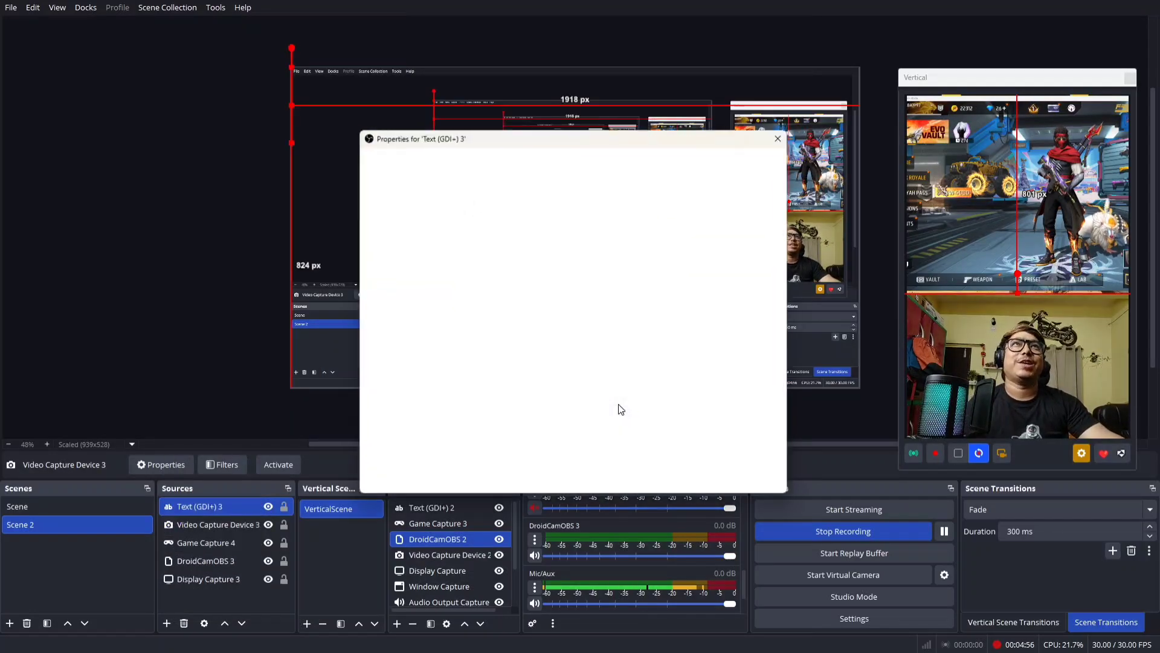
{"action": "left_click", "coordinate": [546, 381]}
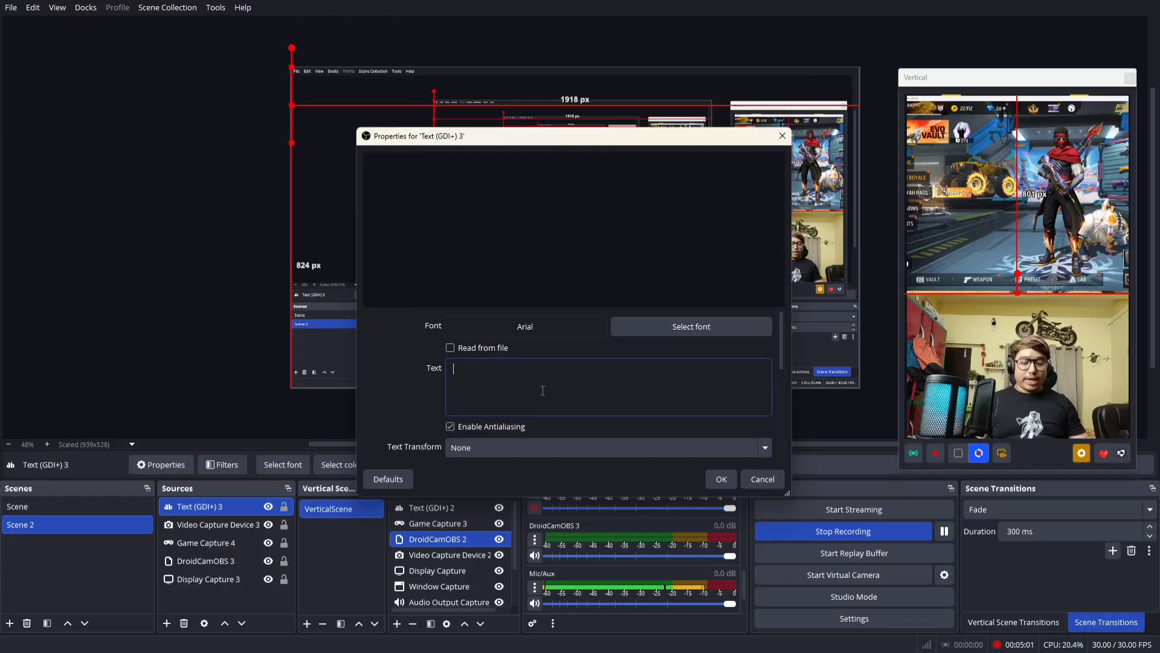
{"action": "type", "text": "helo"}
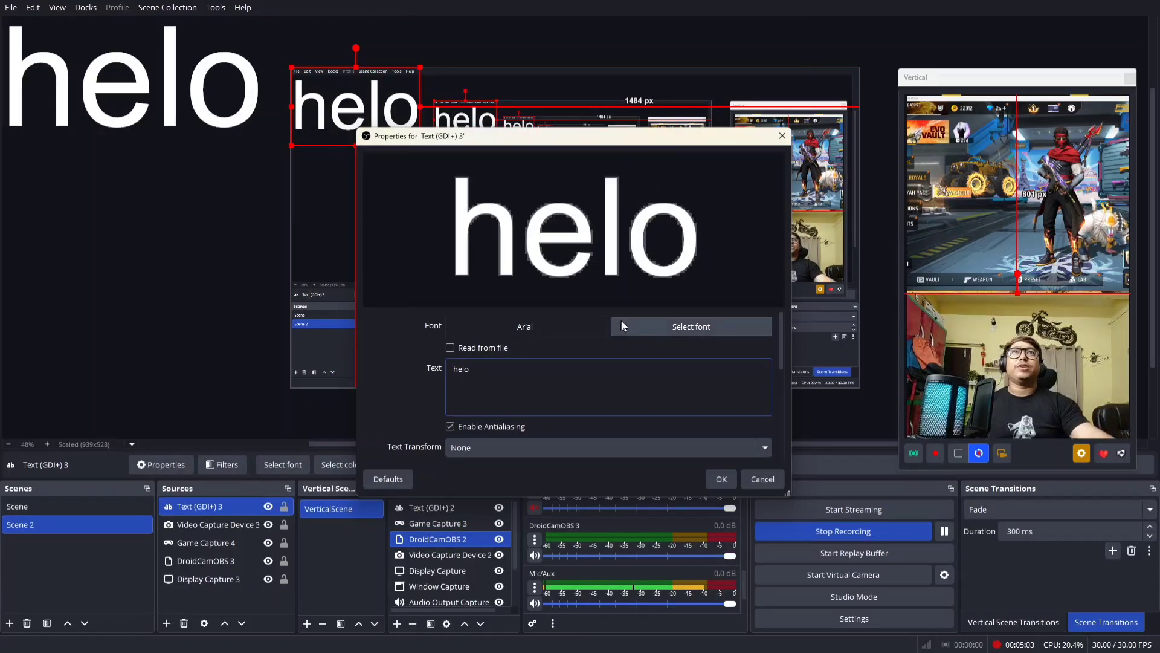
{"action": "left_click", "coordinate": [720, 477]}
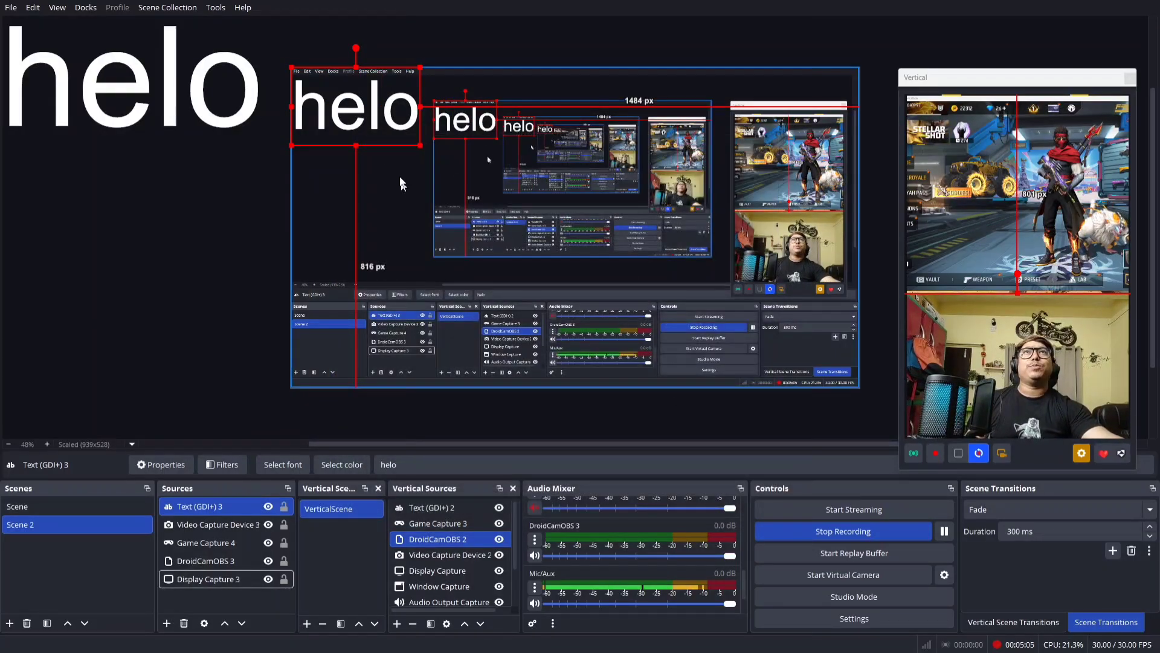
Step: Move the helo text towards the canvas centre and enlarge it slightly, and remove its source from Scene 2
{"action": "left_click_drag", "start_coordinate": [339, 98], "coordinate": [420, 192]}
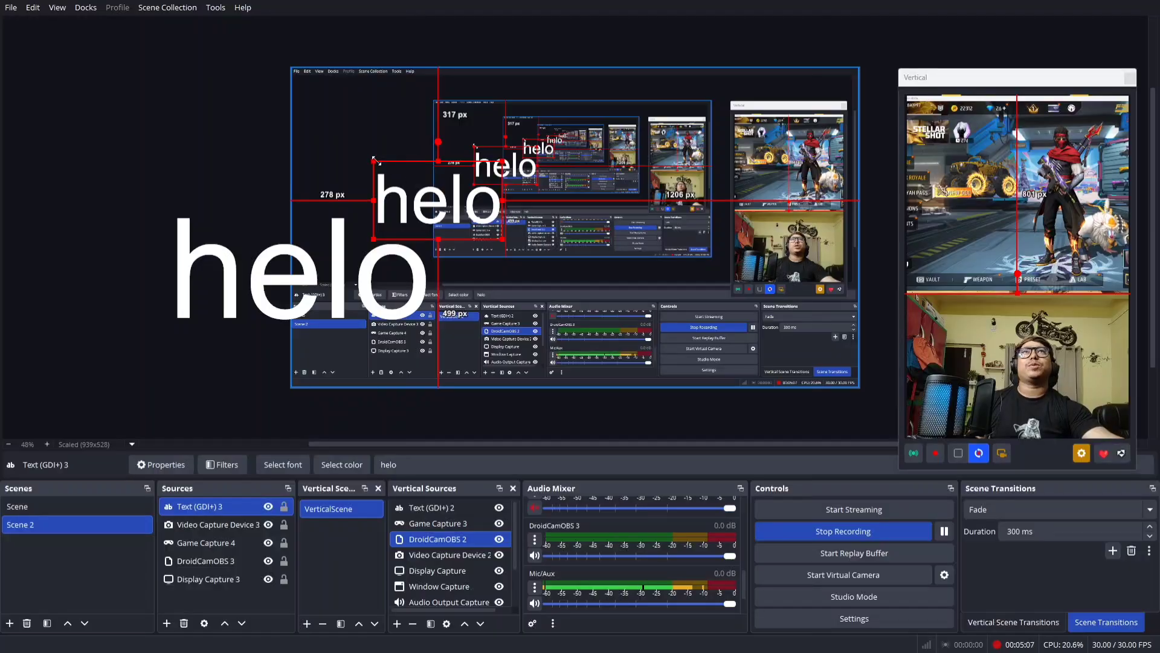
{"action": "mouse_move", "coordinate": [374, 160]}
{"action": "left_mouse_down"}
{"action": "mouse_move", "coordinate": [532, 266]}
{"action": "mouse_move", "coordinate": [387, 170]}
{"action": "mouse_move", "coordinate": [532, 265]}
{"action": "mouse_move", "coordinate": [452, 226]}
{"action": "mouse_move", "coordinate": [361, 155]}
{"action": "left_mouse_up"}
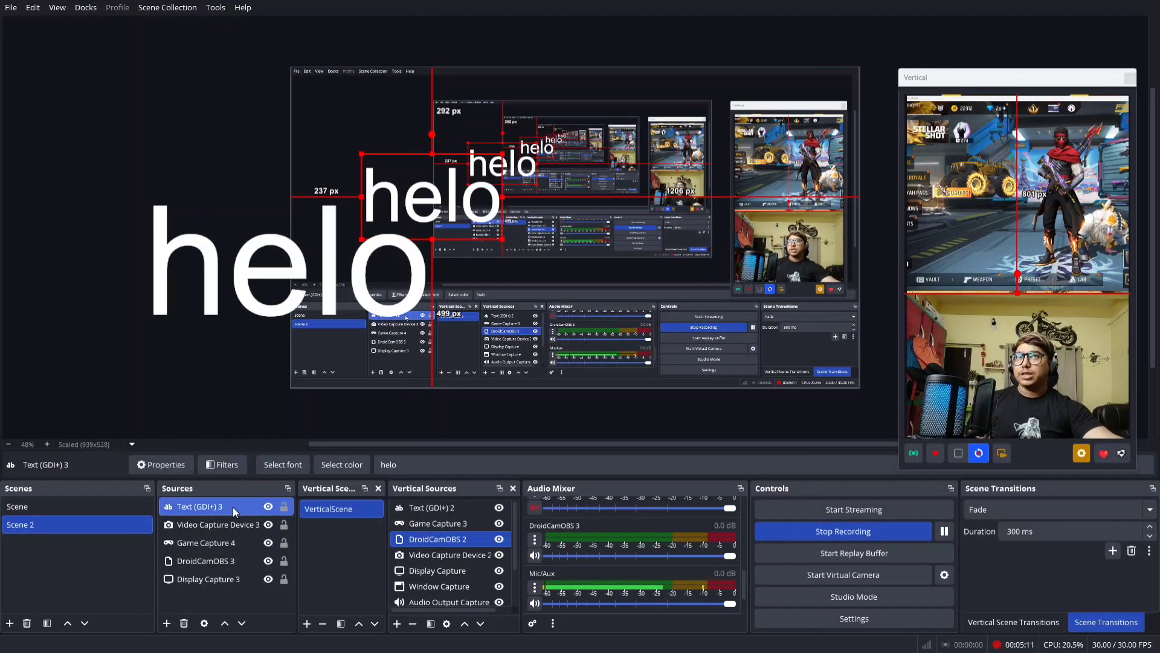
{"action": "key", "text": "Delete"}
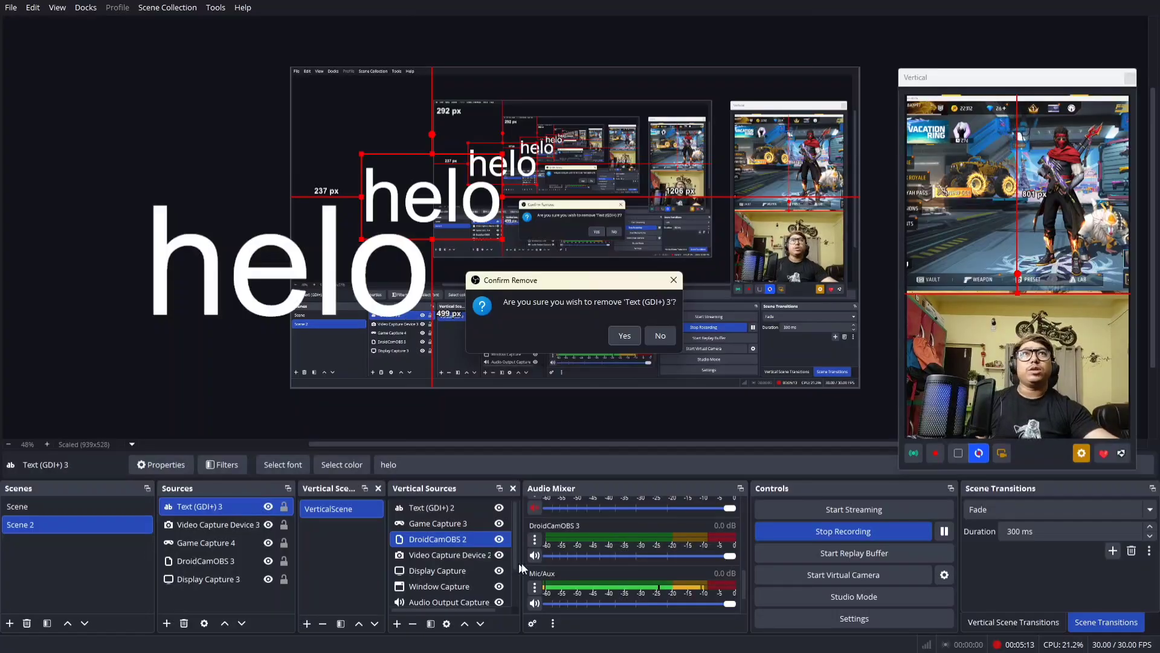
{"action": "left_click", "coordinate": [633, 336]}
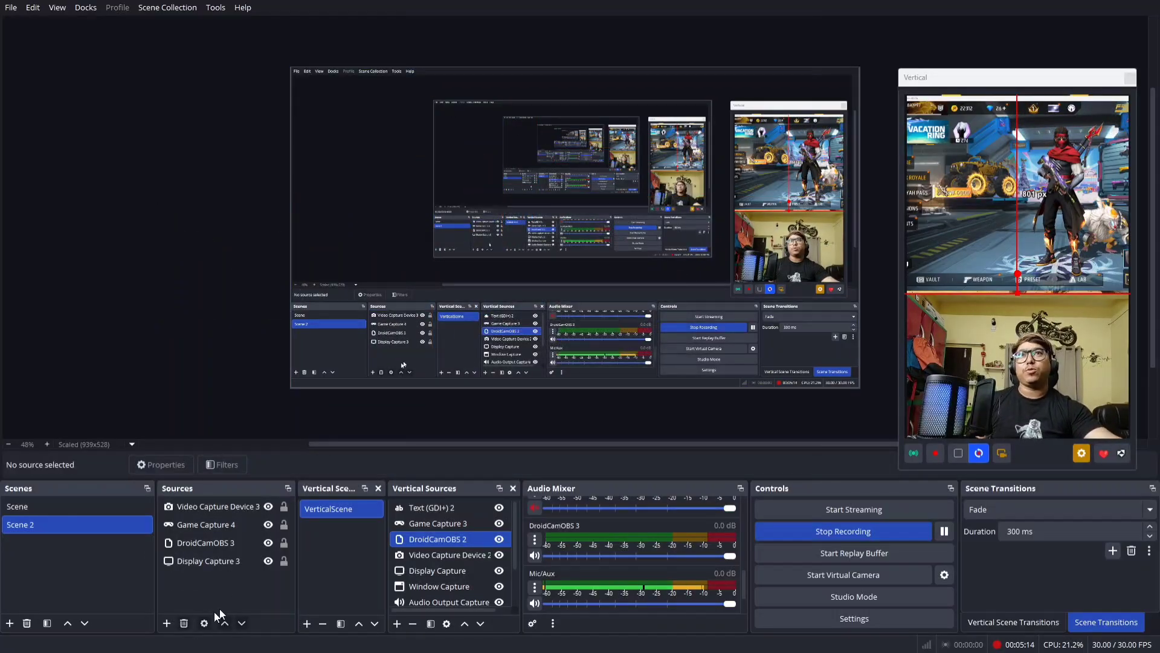
Step: Add a new Media Source to Scene 2 and browse the Downloads folder for a local file without choosing one
{"action": "left_click", "coordinate": [167, 623]}
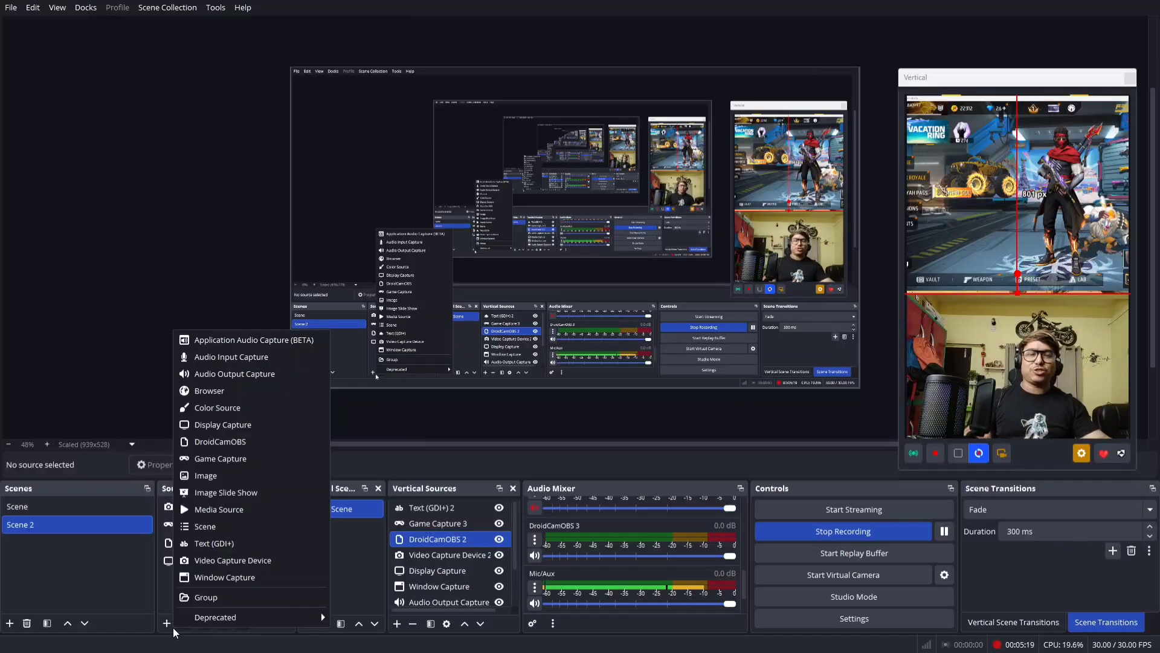
{"action": "left_click", "coordinate": [238, 514]}
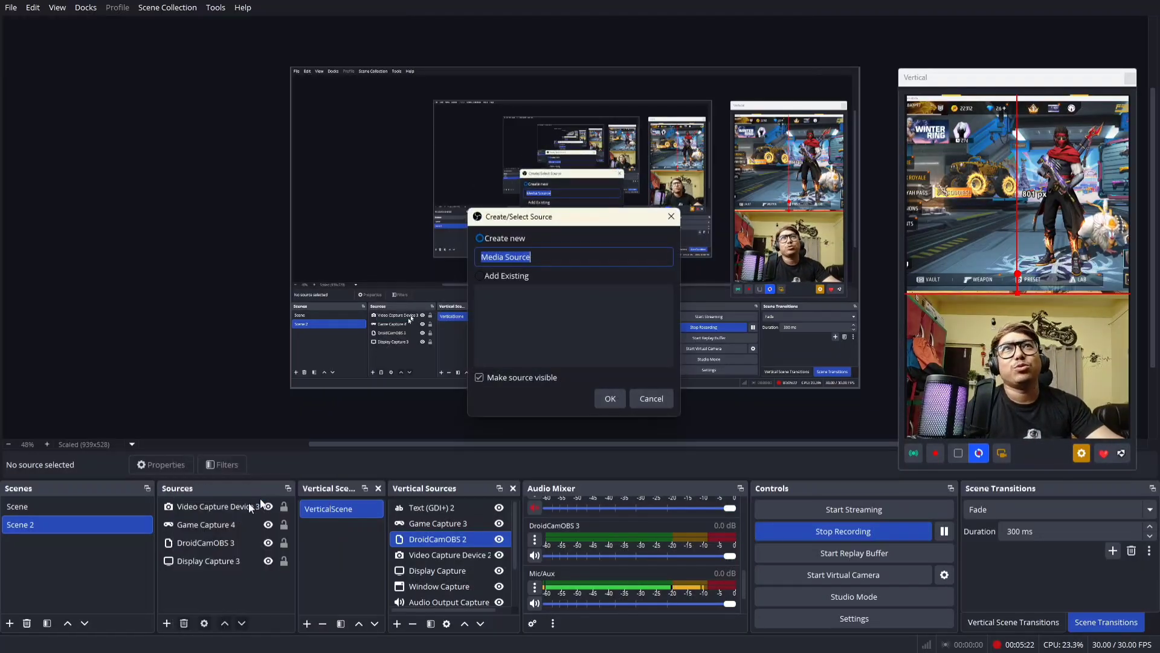
{"action": "left_click", "coordinate": [610, 399]}
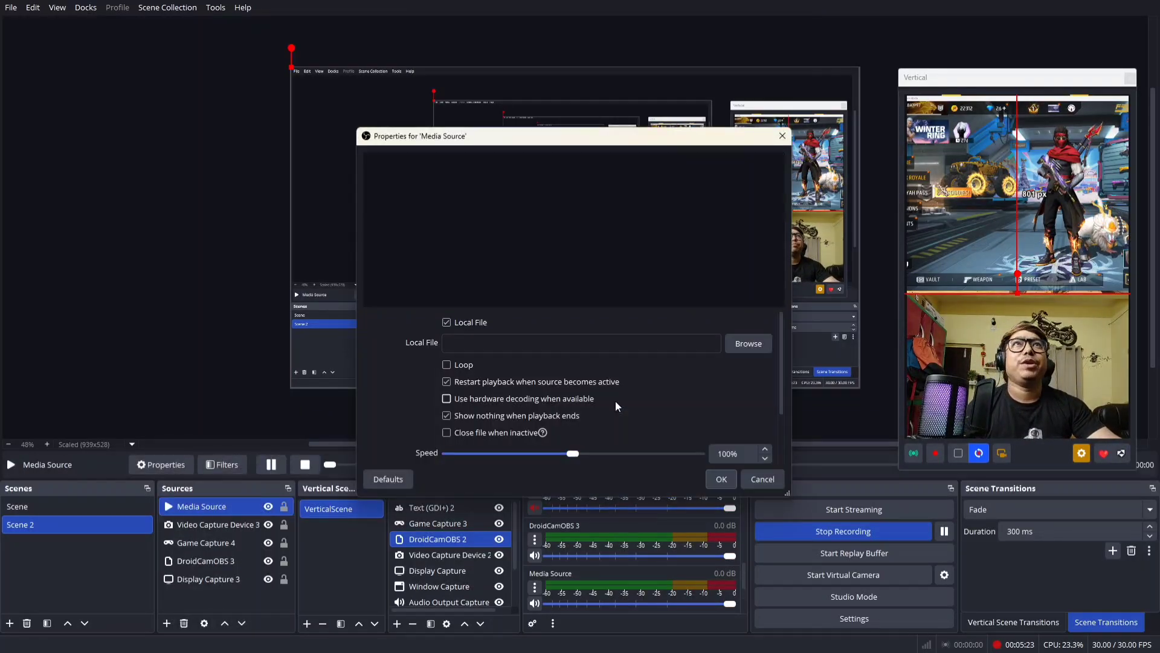
{"action": "left_click", "coordinate": [756, 343]}
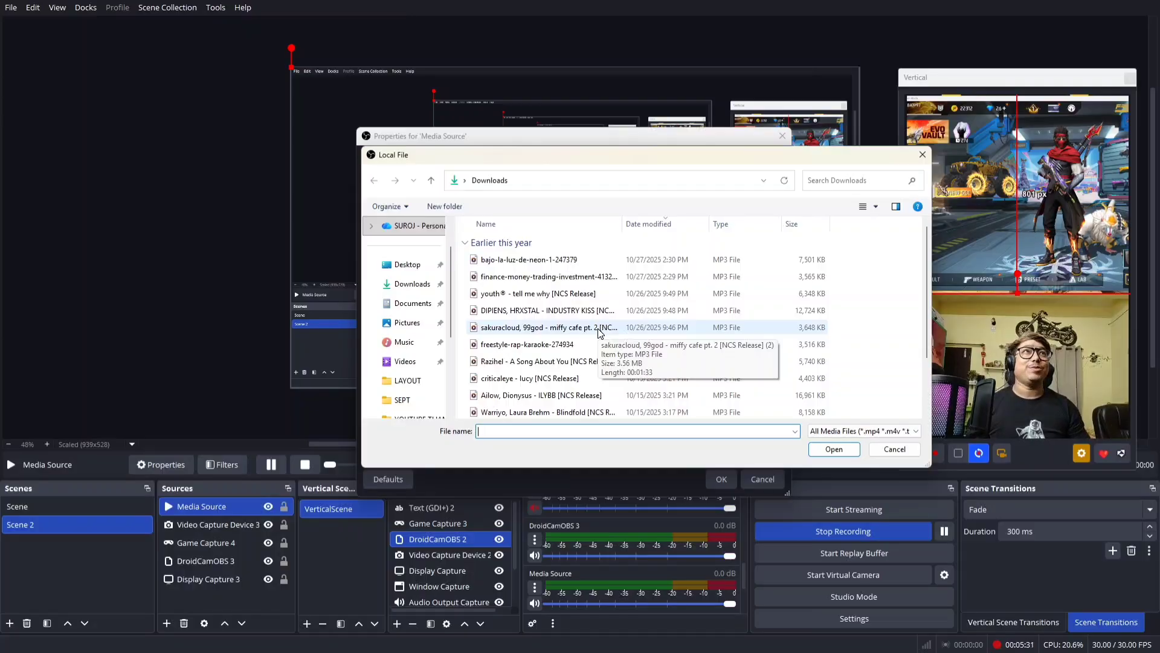
{"action": "left_click", "coordinate": [901, 449]}
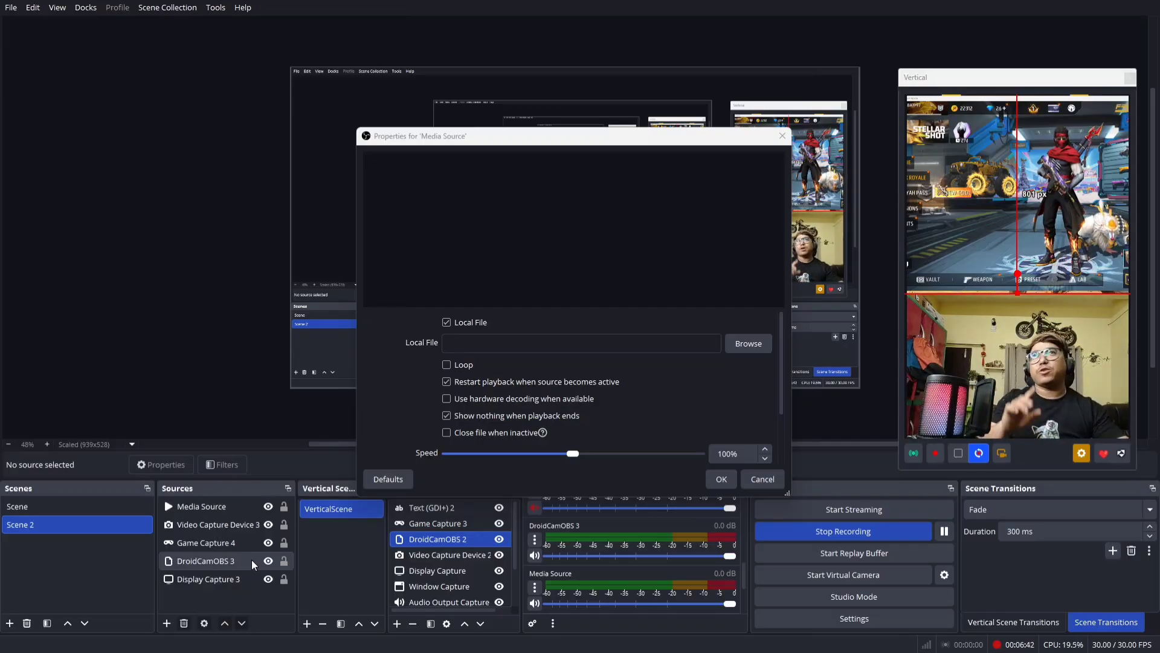
Step: Add a new Audio Input Capture source to Scene 2 using the device Microphone (DGM20 USB Microphone)
{"action": "left_click", "coordinate": [168, 623]}
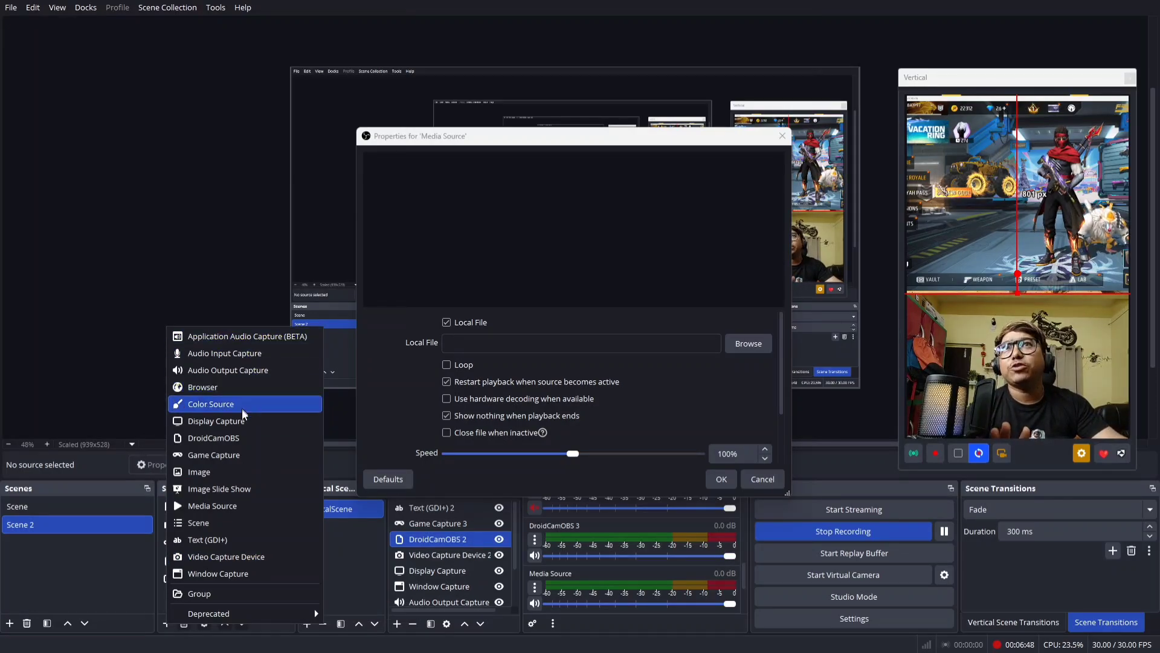
{"action": "left_click", "coordinate": [240, 354]}
{"action": "left_click", "coordinate": [608, 395]}
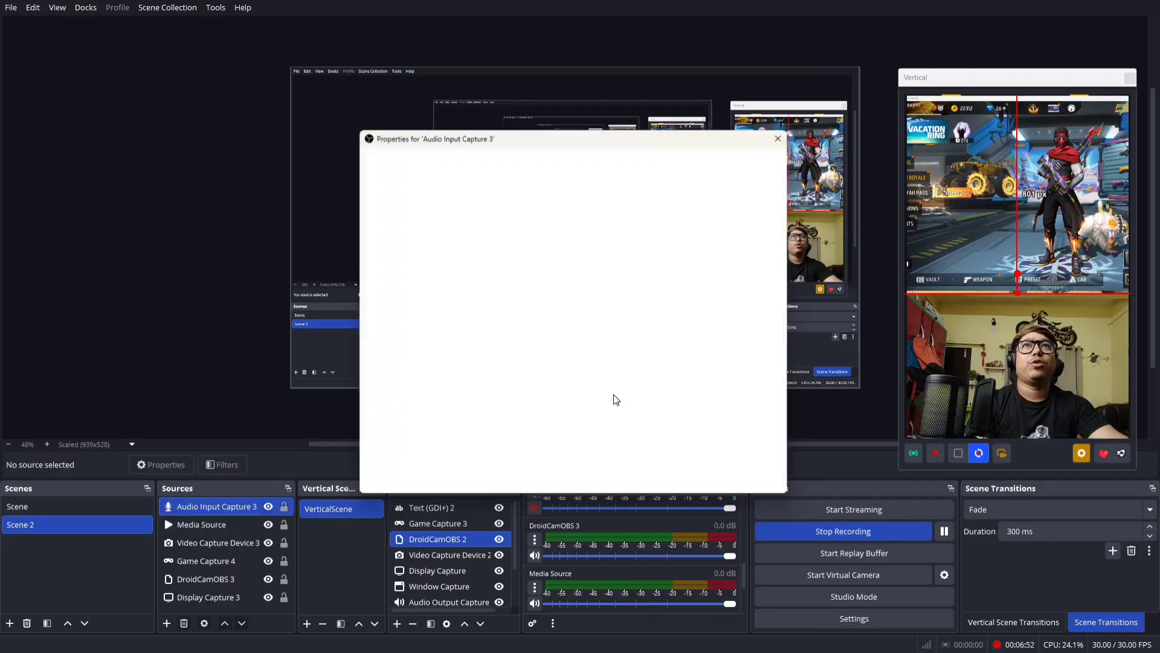
{"action": "left_click", "coordinate": [524, 174]}
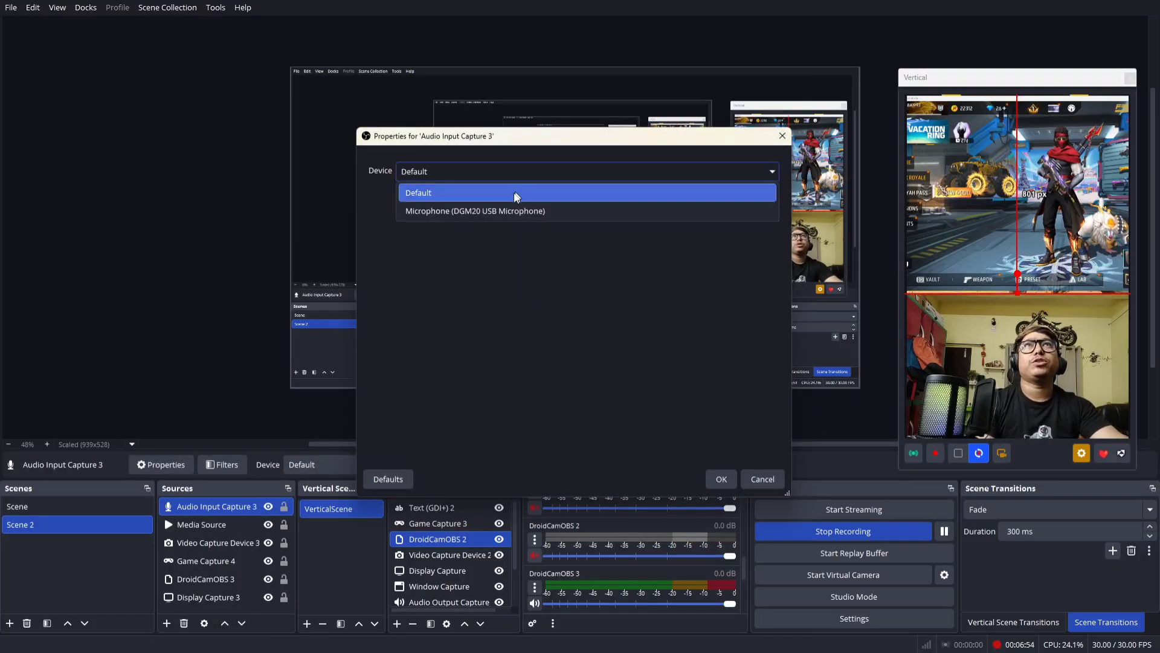
{"action": "left_click", "coordinate": [505, 209]}
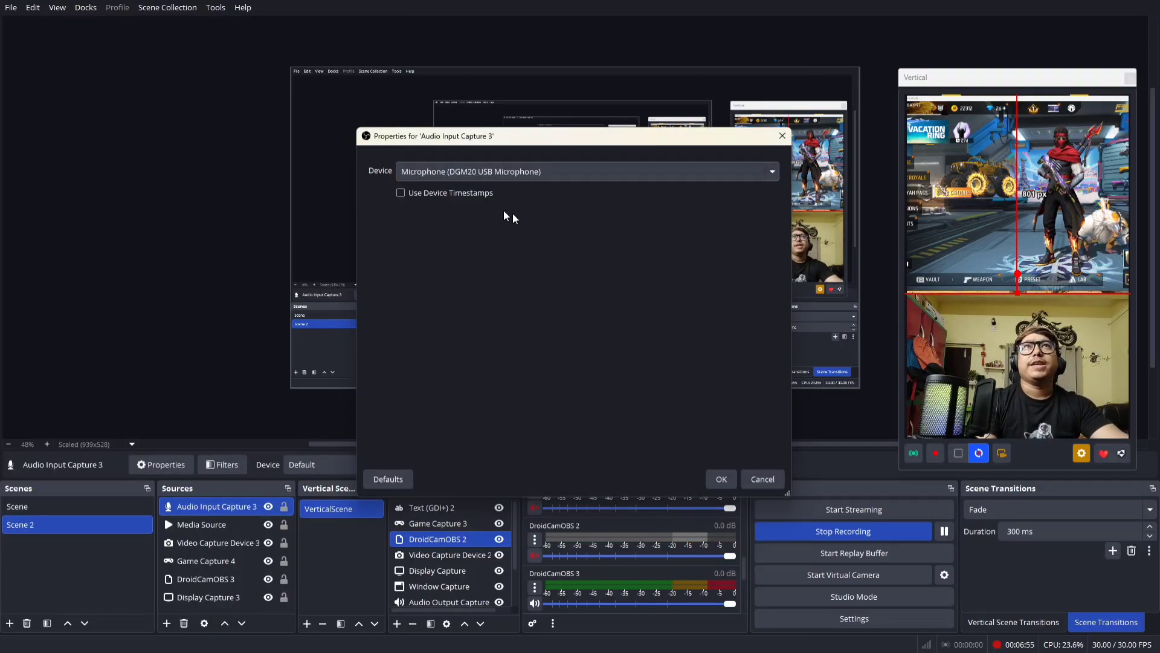
{"action": "left_click", "coordinate": [715, 480]}
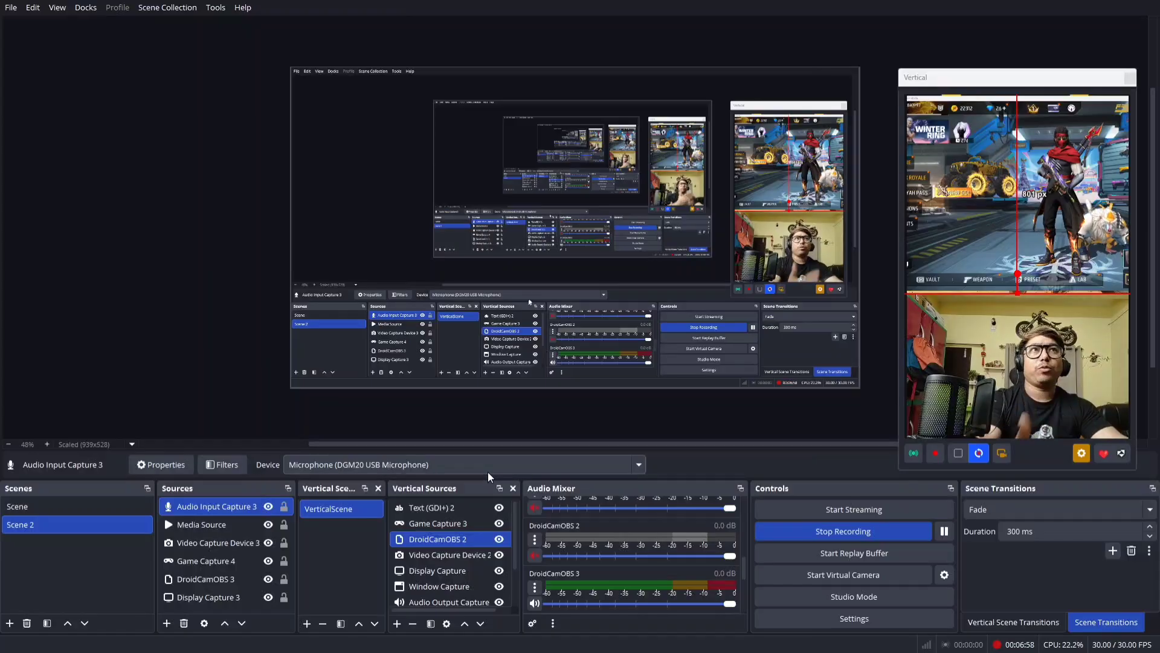
Step: Add a new Audio Output Capture source to Scene 2 using the device HDMI (HD Audio Driver for Display Audio)
{"action": "left_click", "coordinate": [168, 624]}
{"action": "left_click", "coordinate": [231, 375]}
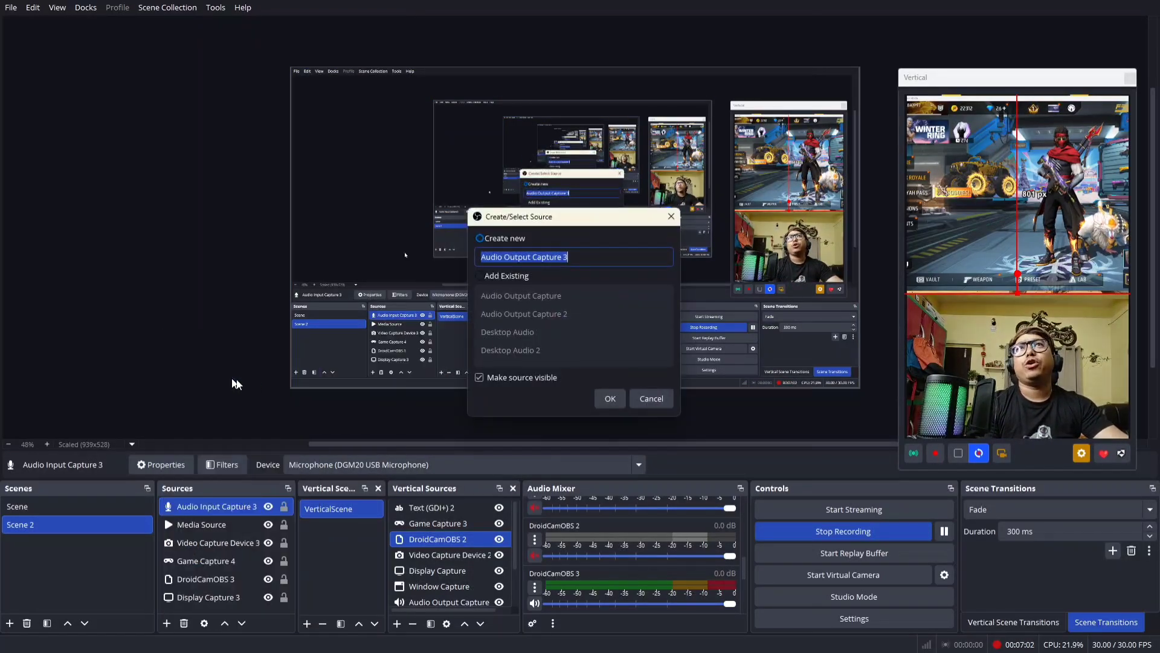
{"action": "left_click", "coordinate": [610, 398]}
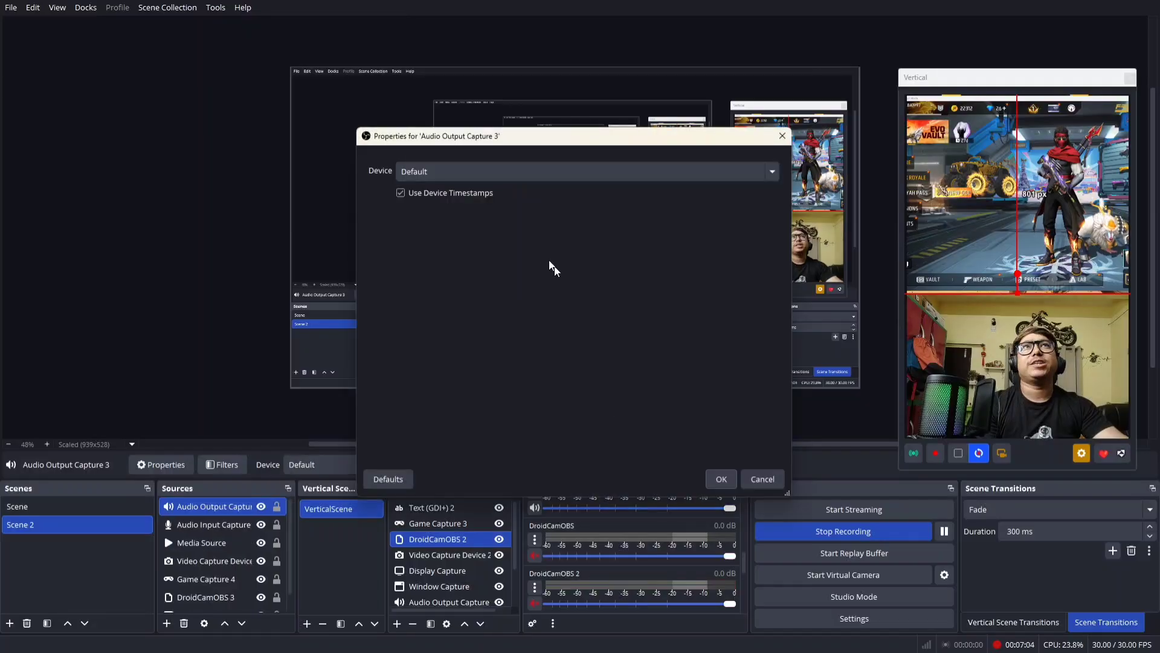
{"action": "left_click", "coordinate": [509, 172]}
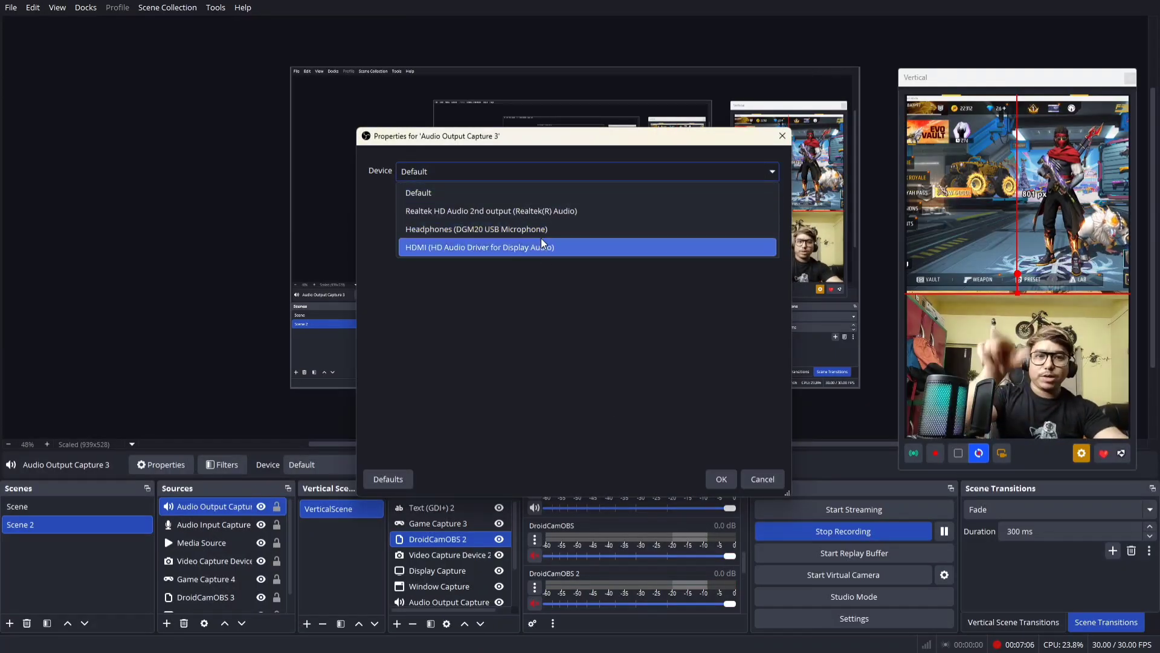
{"action": "left_click", "coordinate": [462, 244]}
{"action": "left_click", "coordinate": [723, 478]}
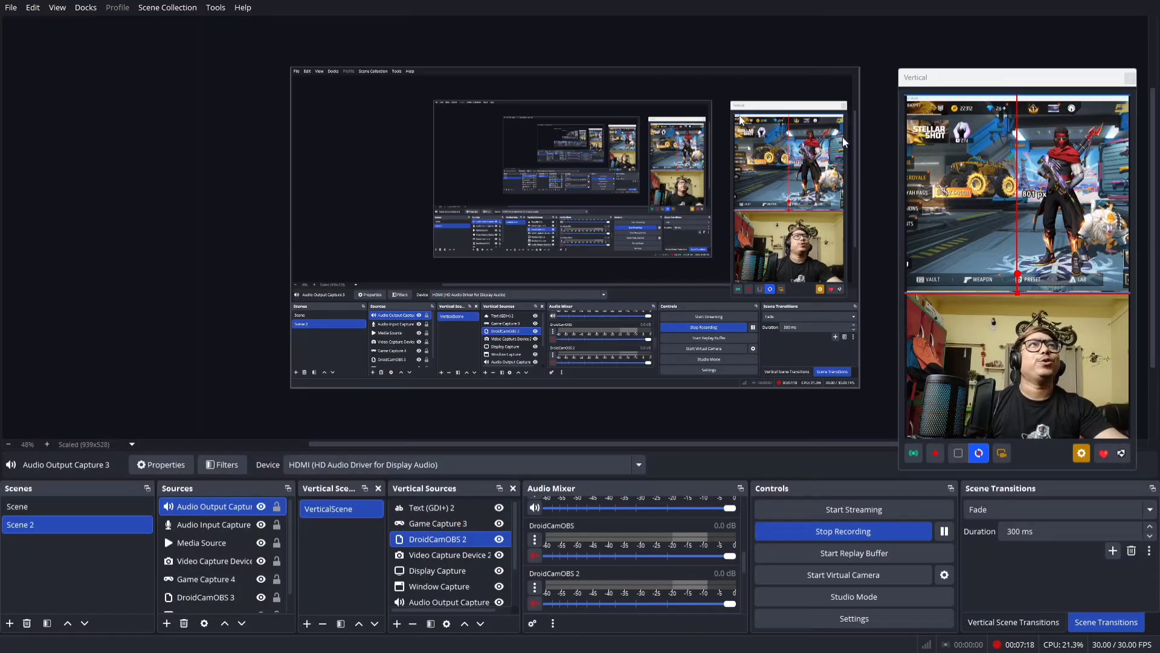
Step: Examine which docks are enabled without changing any, and clear the source selection
{"action": "left_click", "coordinate": [85, 7]}
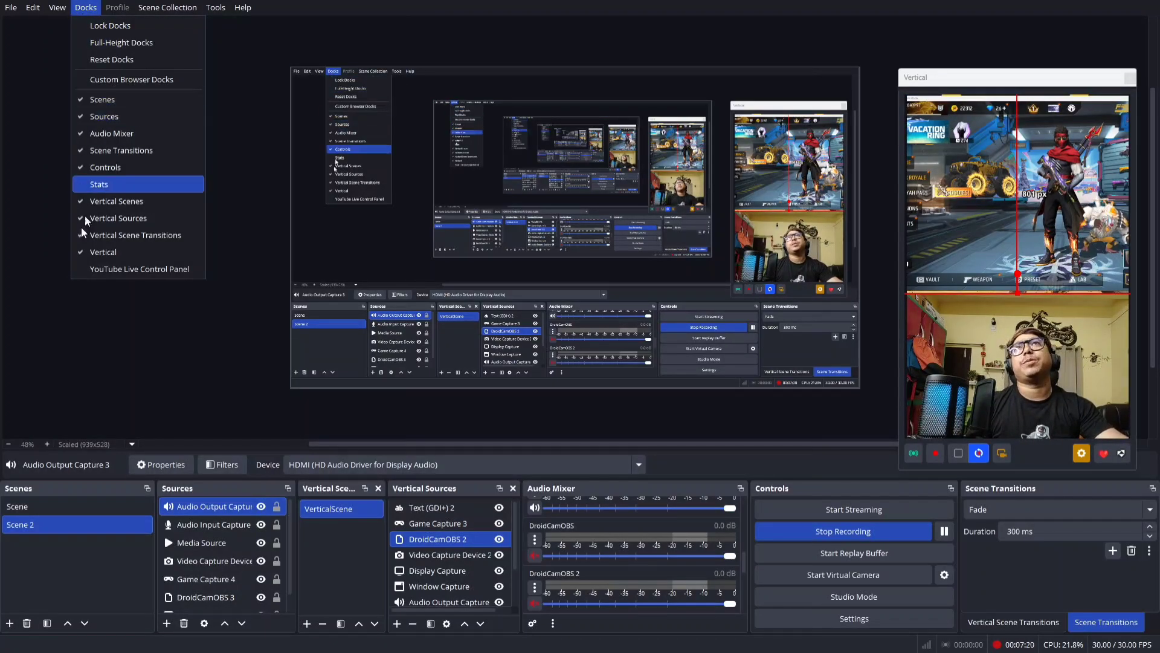
{"action": "left_click", "coordinate": [130, 11]}
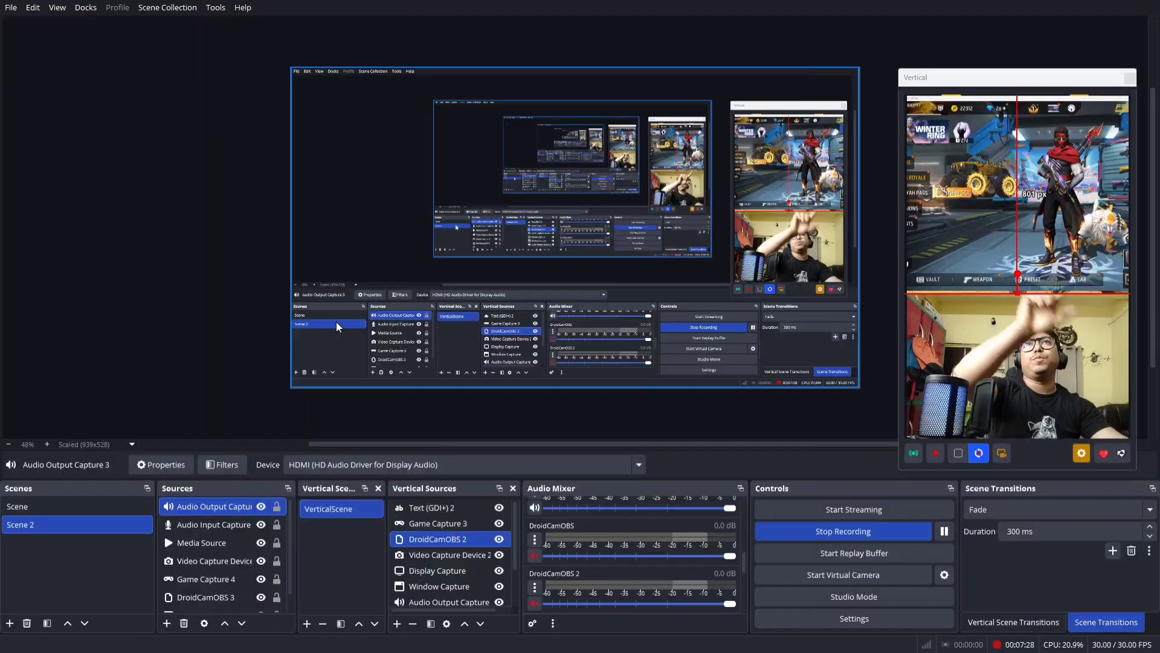
{"action": "left_click", "coordinate": [85, 8]}
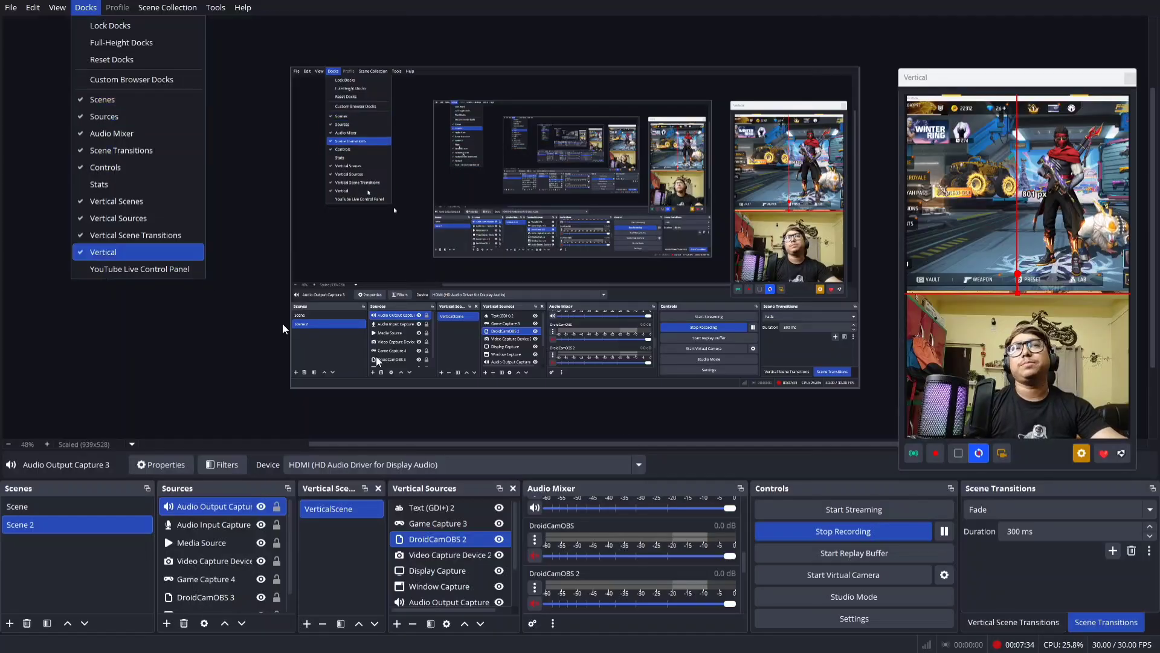
{"action": "left_click", "coordinate": [211, 396]}
{"action": "left_click", "coordinate": [211, 402]}
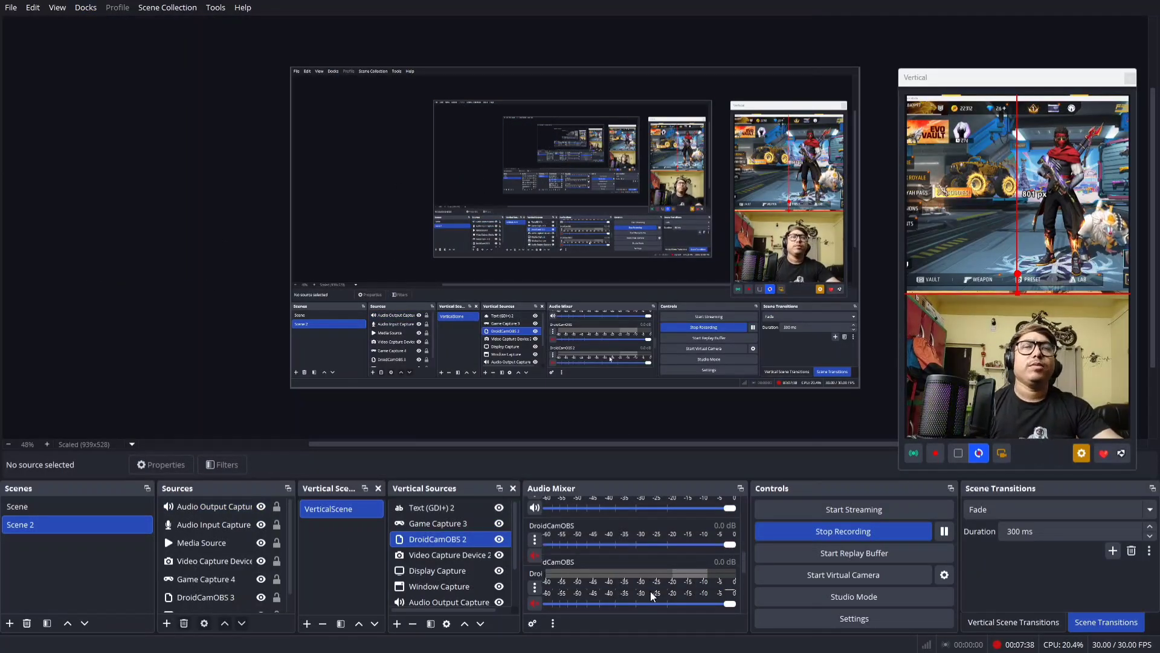
Step: Go through the Audio Mixer channels and mute the Media Source channel
{"action": "scroll", "coordinate": [651, 589], "scroll_direction": "up", "scroll_amount": 5}
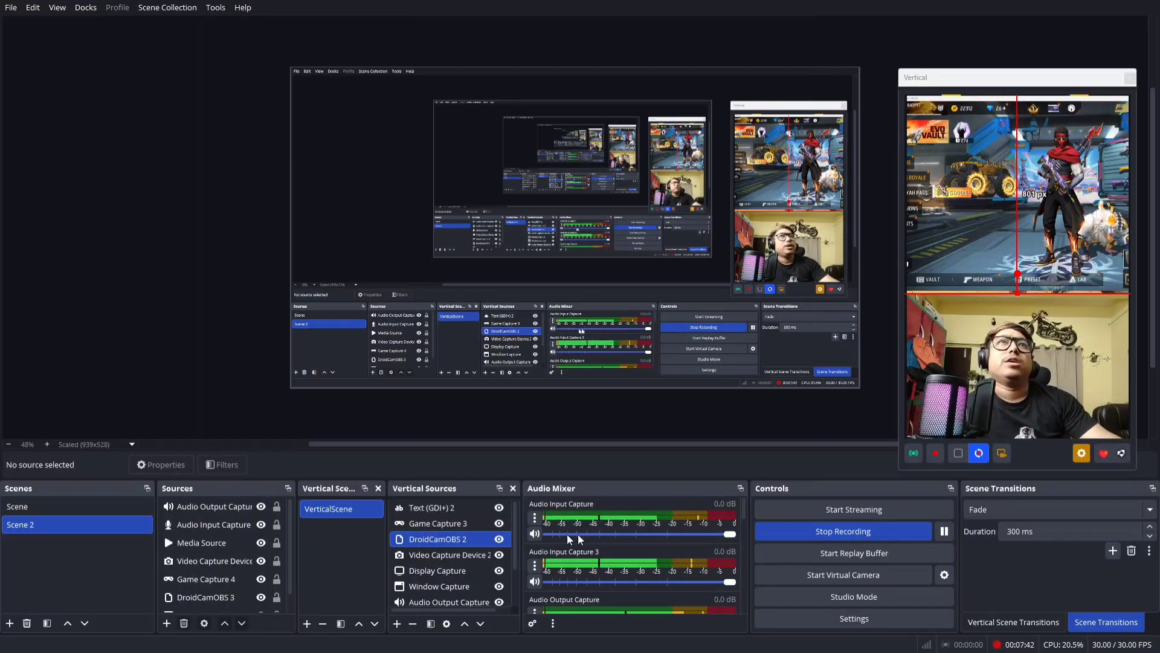
{"action": "scroll", "coordinate": [634, 547], "scroll_direction": "down", "scroll_amount": 1}
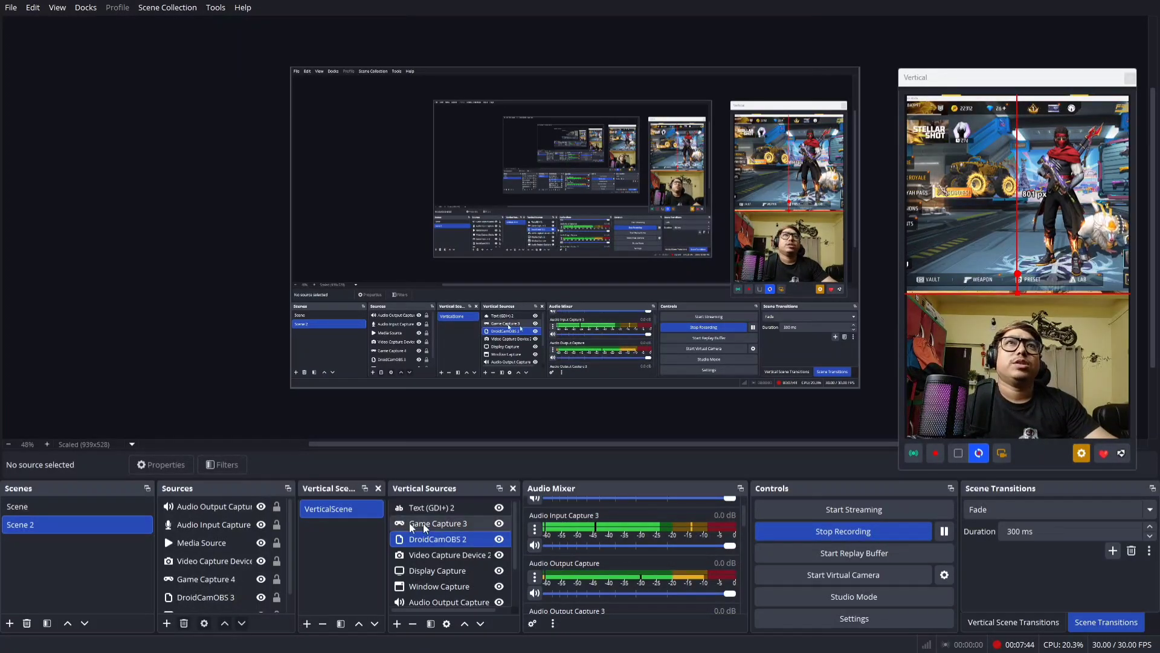
{"action": "scroll", "coordinate": [648, 560], "scroll_direction": "down", "scroll_amount": 3}
{"action": "scroll", "coordinate": [647, 560], "scroll_direction": "down", "scroll_amount": 2}
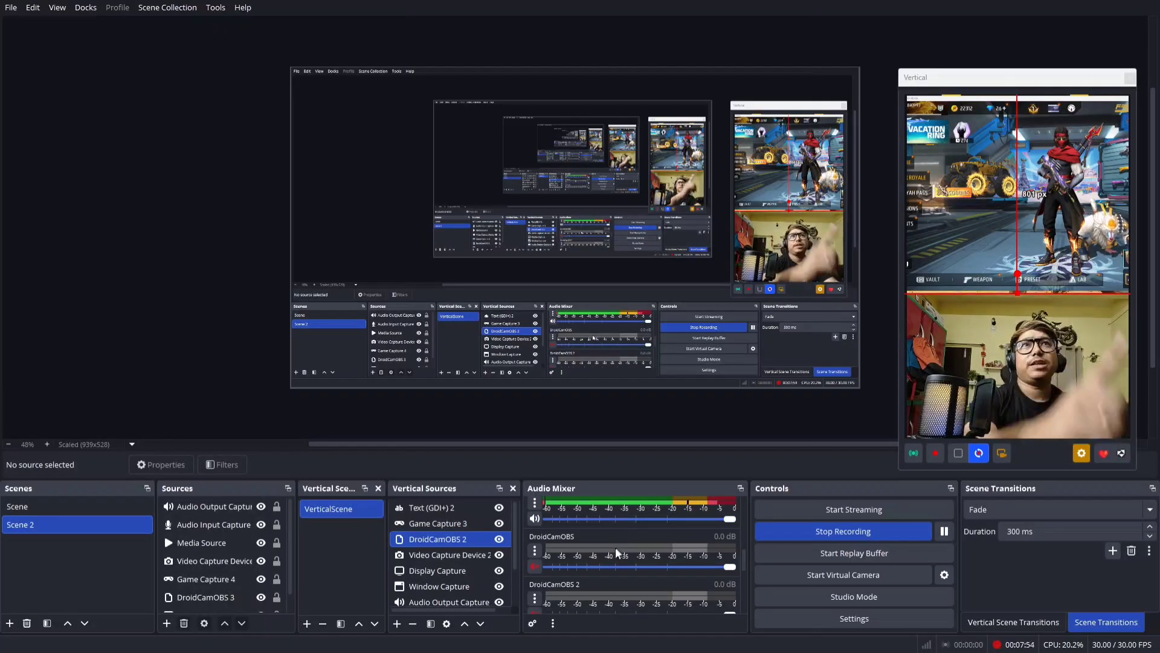
{"action": "scroll", "coordinate": [616, 546], "scroll_direction": "down", "scroll_amount": 1}
{"action": "left_click", "coordinate": [535, 577]}
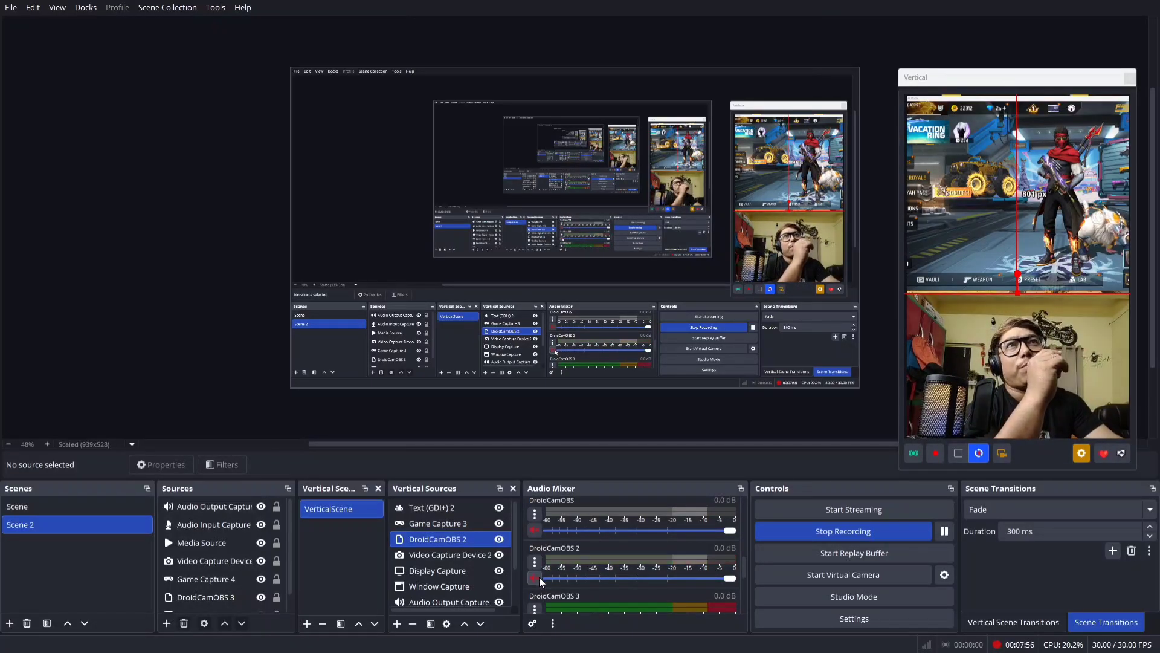
{"action": "scroll", "coordinate": [640, 576], "scroll_direction": "down", "scroll_amount": 2}
{"action": "scroll", "coordinate": [640, 576], "scroll_direction": "down", "scroll_amount": 1}
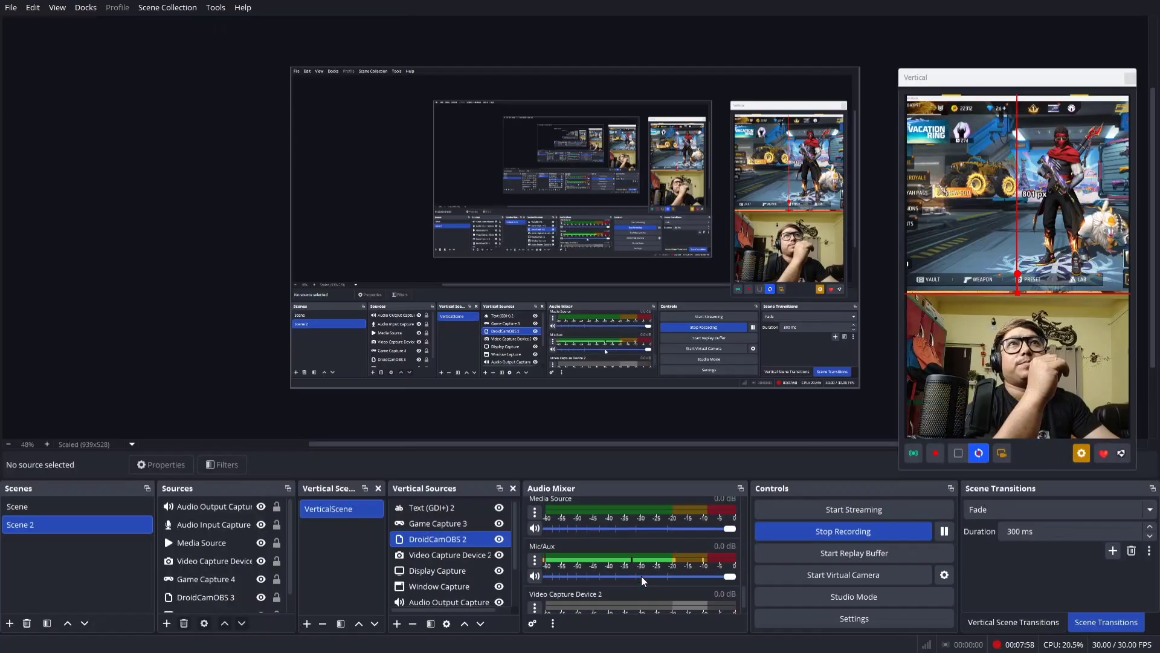
{"action": "scroll", "coordinate": [614, 573], "scroll_direction": "down", "scroll_amount": 1}
{"action": "left_click", "coordinate": [533, 565]}
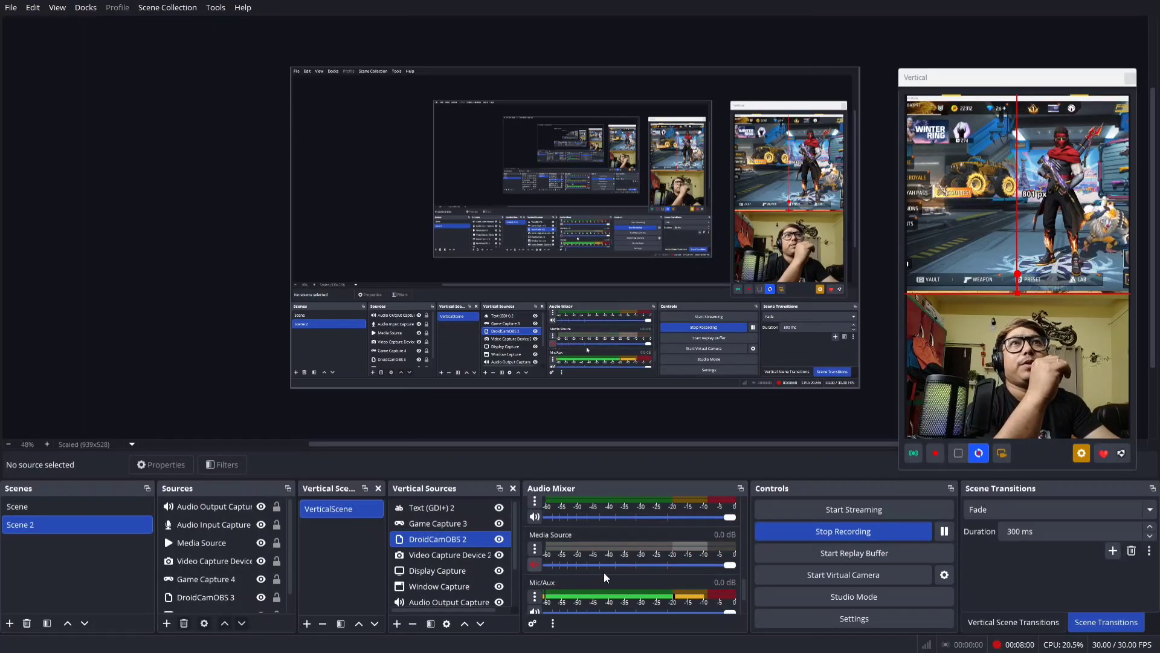
Step: Check the remaining Audio Mixer channels, including Mic/Aux, the video capture device and Desktop Audio
{"action": "scroll", "coordinate": [568, 570], "scroll_direction": "down", "scroll_amount": 1}
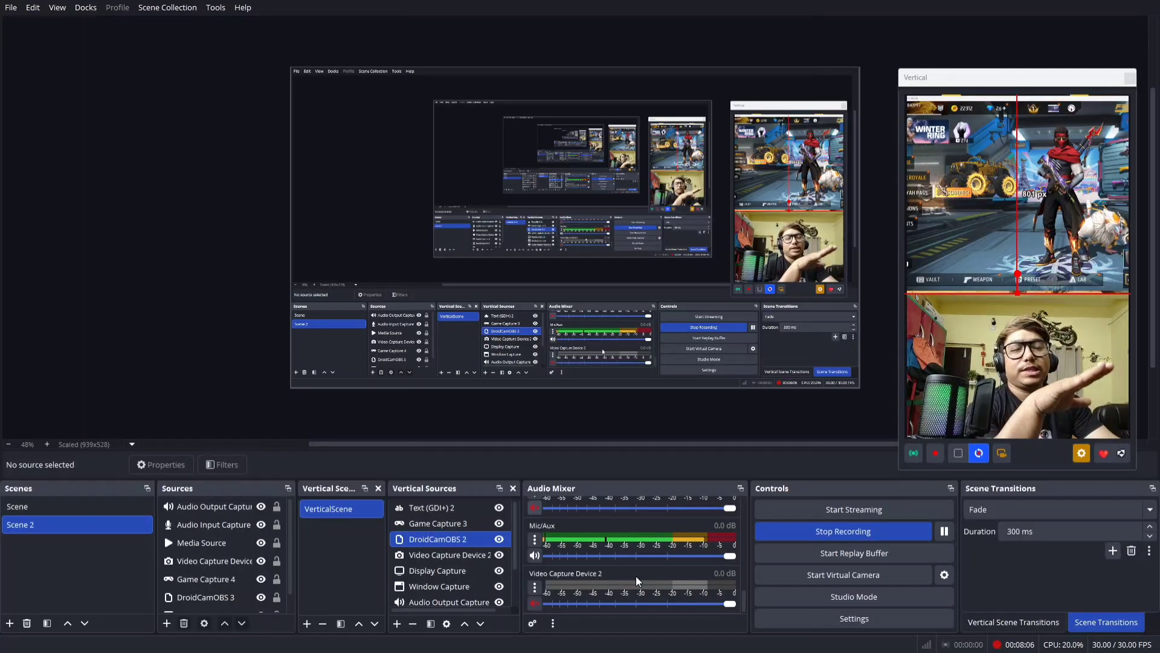
{"action": "scroll", "coordinate": [636, 578], "scroll_direction": "up", "scroll_amount": 2}
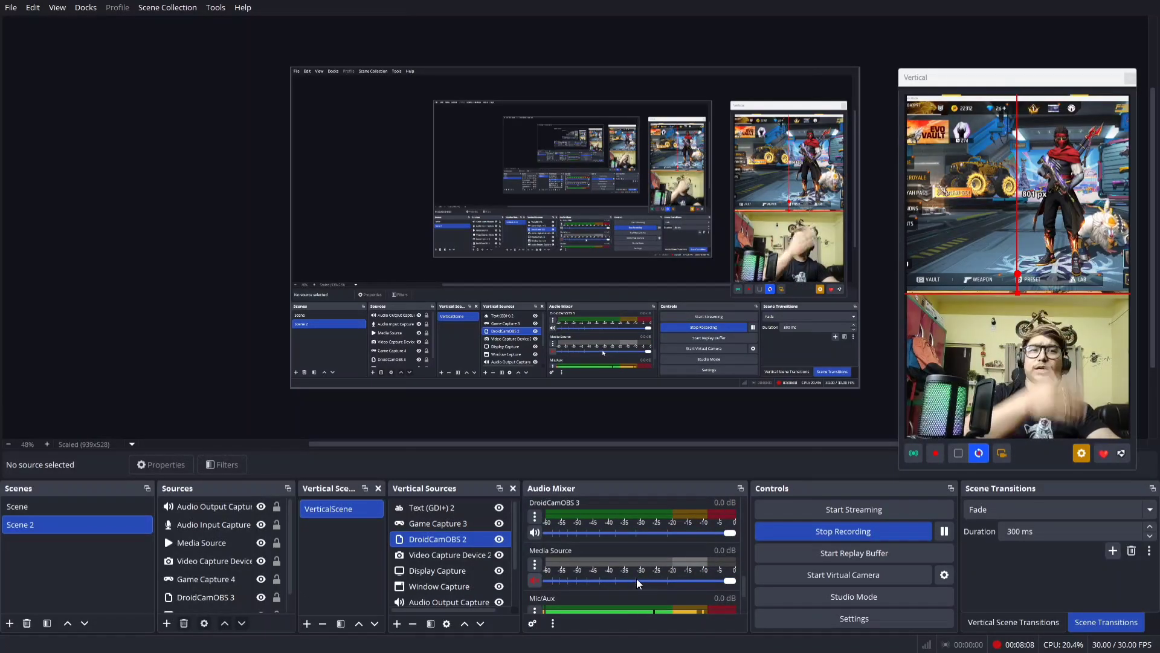
{"action": "scroll", "coordinate": [637, 577], "scroll_direction": "down", "scroll_amount": 3}
{"action": "scroll", "coordinate": [639, 573], "scroll_direction": "up", "scroll_amount": 2}
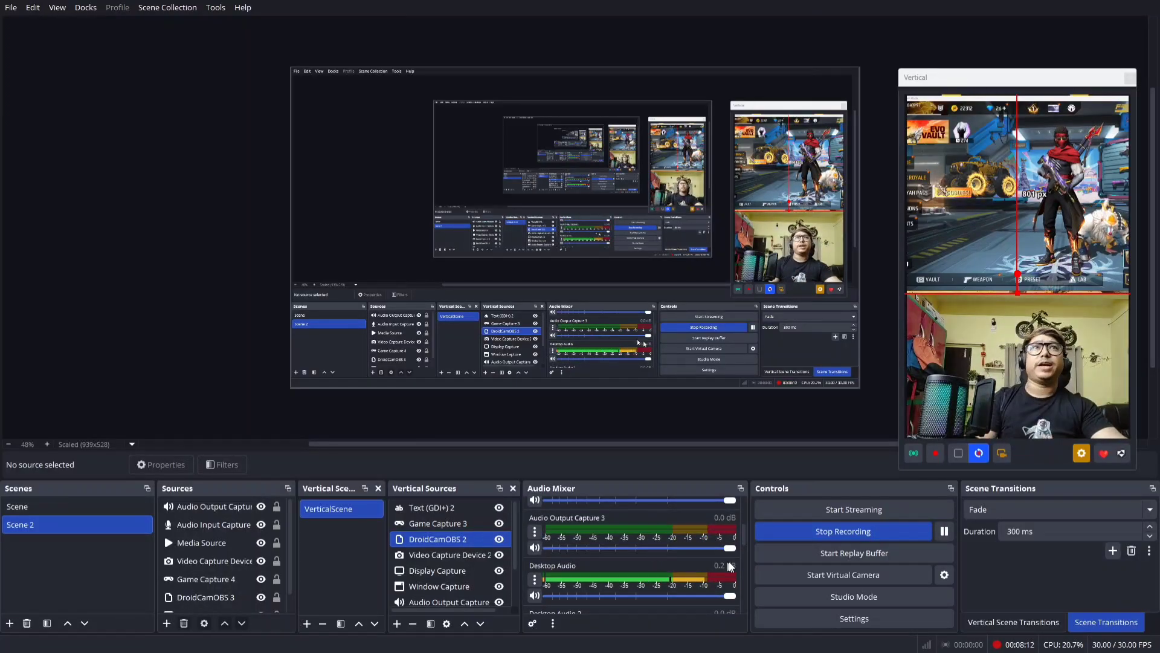
{"action": "scroll", "coordinate": [655, 548], "scroll_direction": "up", "scroll_amount": 1}
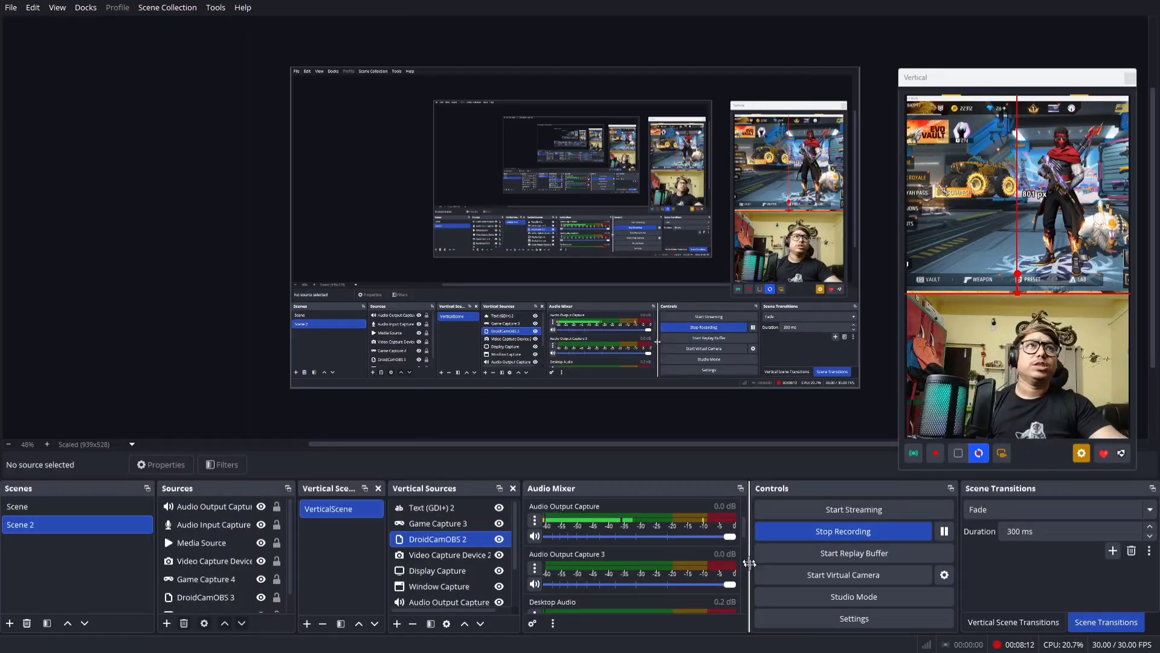
Step: Open the program settings and bring up the Stream settings
{"action": "left_click", "coordinate": [859, 616]}
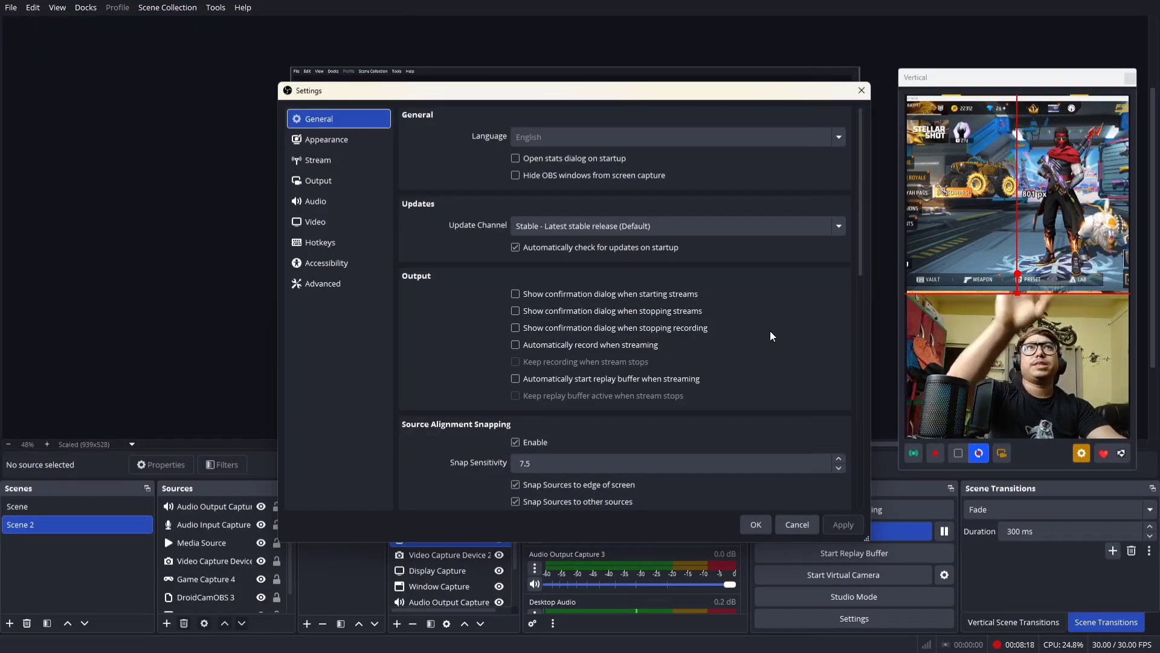
{"action": "scroll", "coordinate": [770, 331], "scroll_direction": "down", "scroll_amount": 1}
{"action": "left_click", "coordinate": [329, 157]}
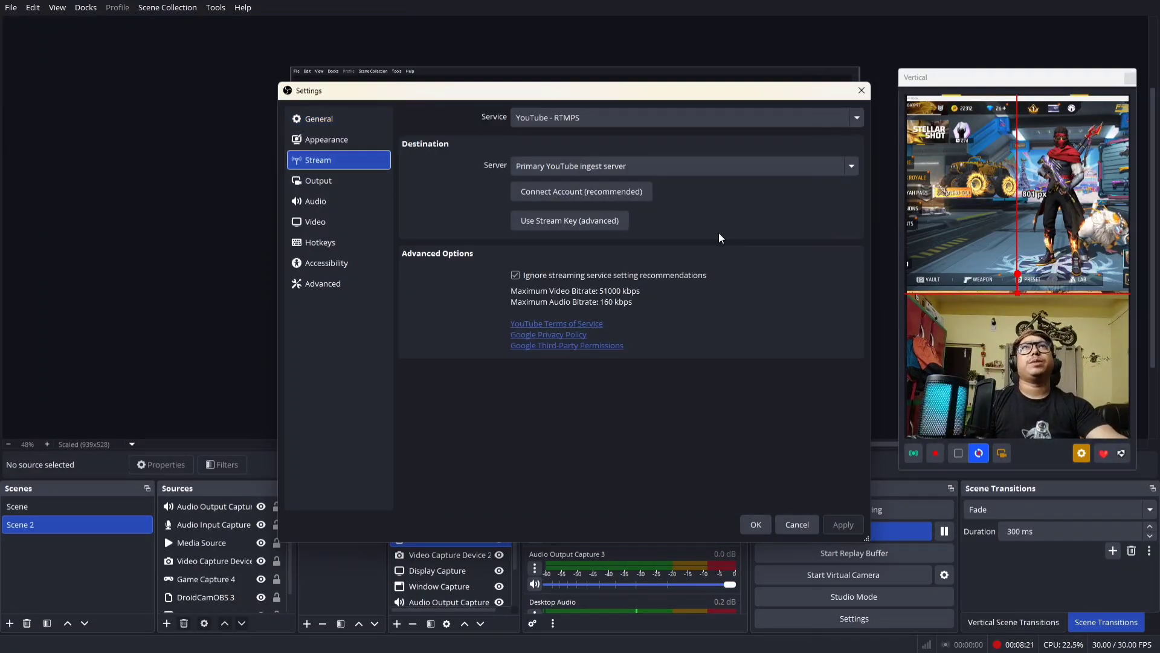
{"action": "left_click", "coordinate": [336, 144]}
{"action": "left_click", "coordinate": [336, 158]}
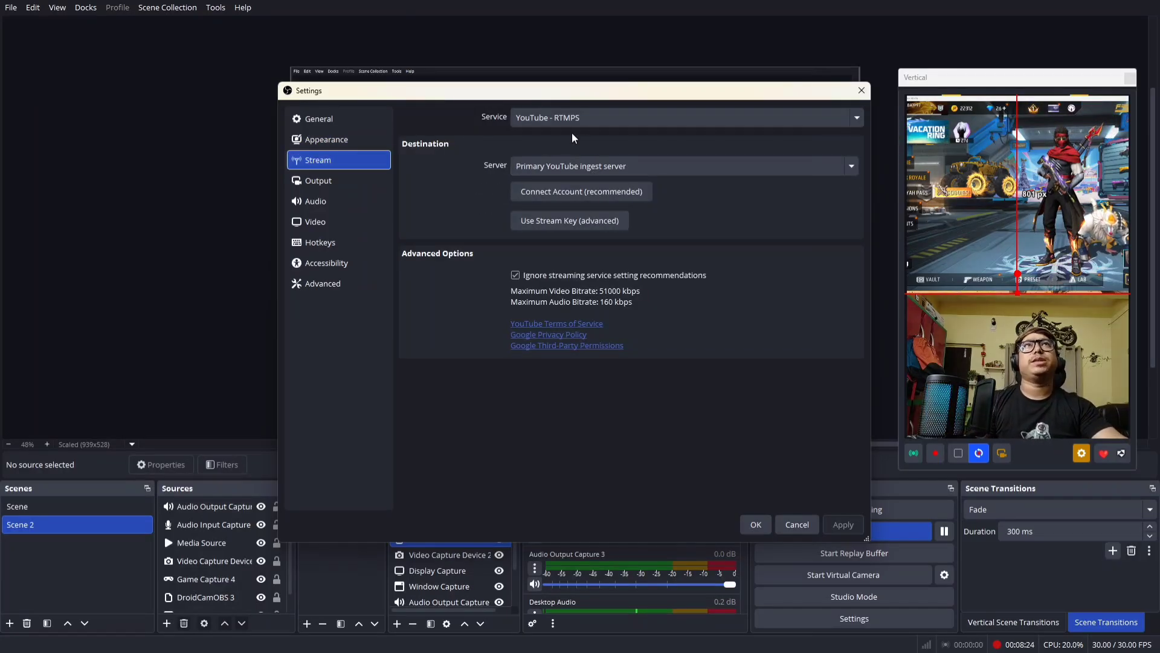
Step: Try Twitch and Facebook Live as the streaming service, and set it back to YouTube - RTMPS
{"action": "left_click", "coordinate": [632, 117]}
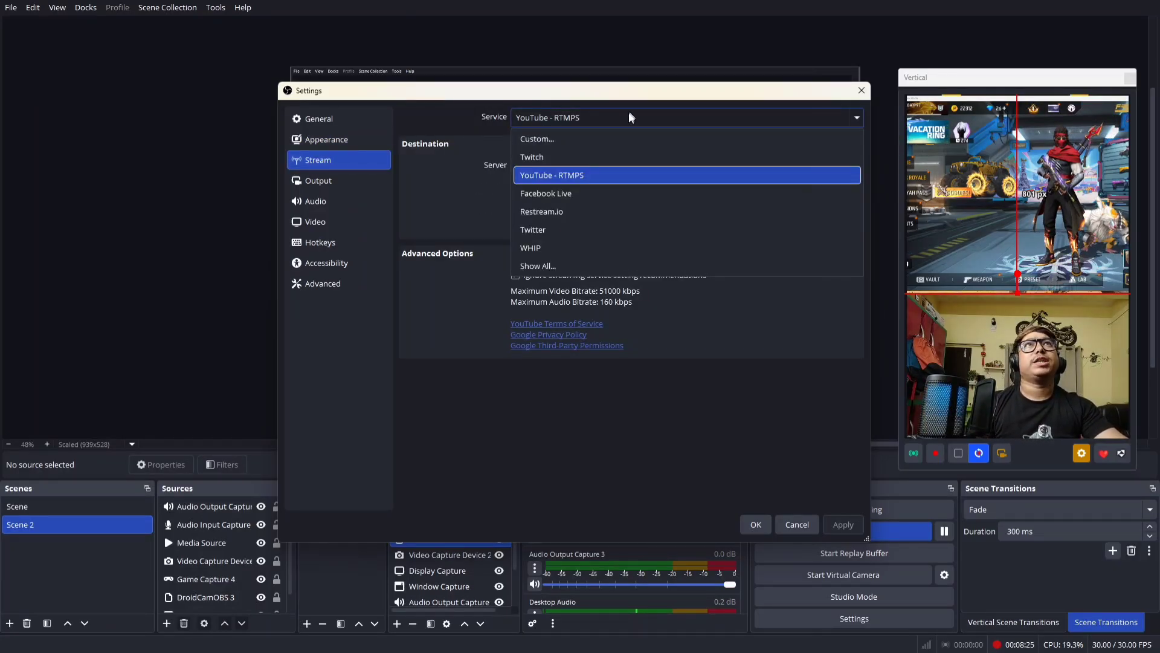
{"action": "left_click", "coordinate": [571, 151]}
{"action": "left_click", "coordinate": [578, 120]}
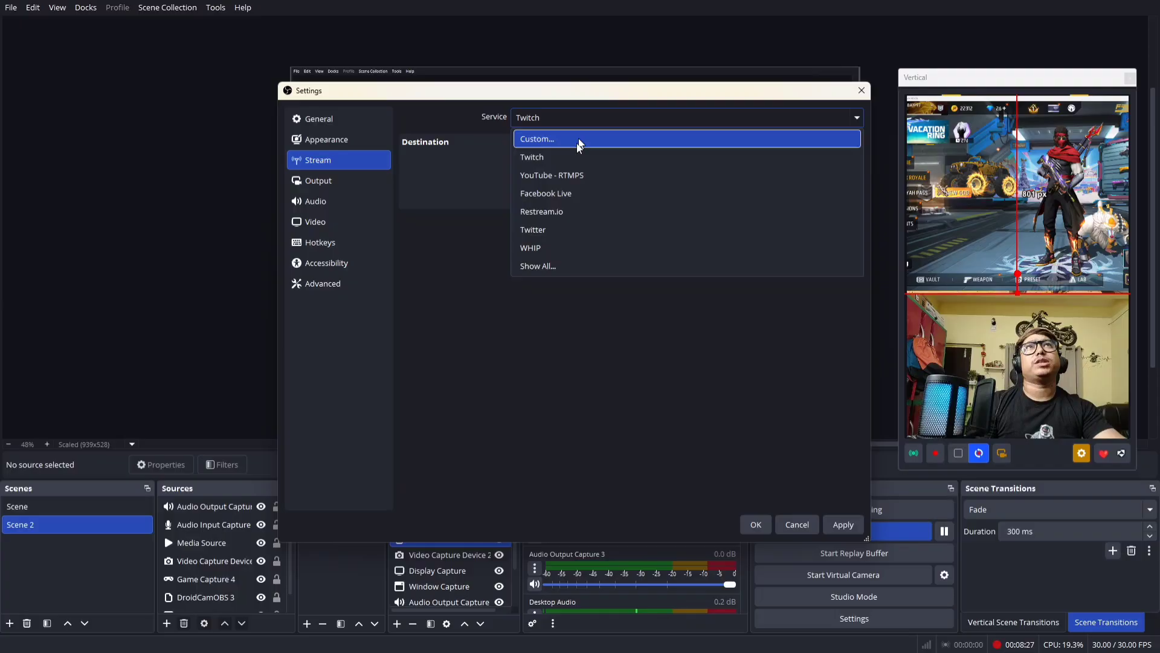
{"action": "left_click", "coordinate": [539, 193]}
{"action": "left_click", "coordinate": [654, 119]}
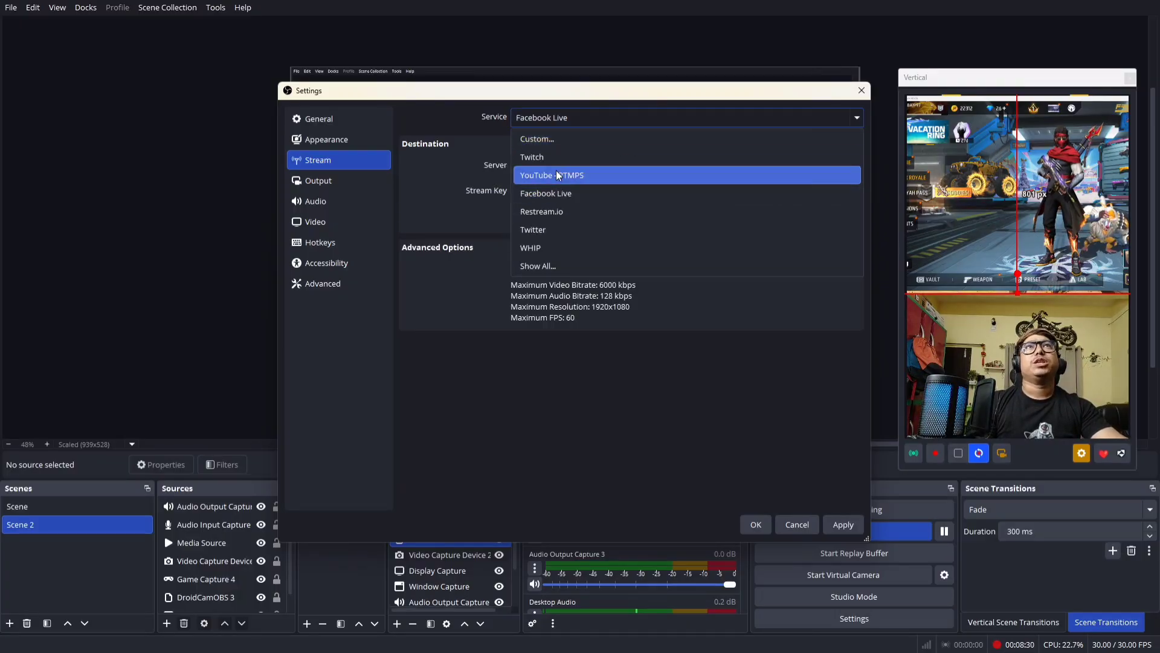
{"action": "left_click", "coordinate": [664, 171]}
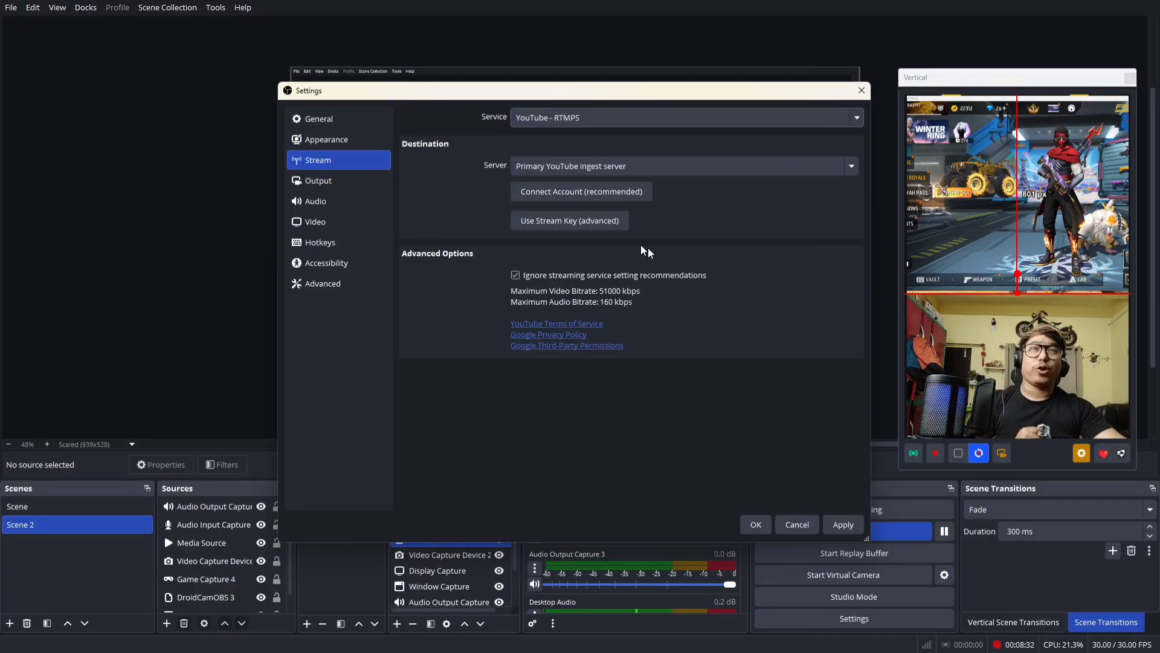
Step: Review the output settings for streaming and recording, including the rate control, bitrate and CPU usage preset of the encoder
{"action": "left_click", "coordinate": [324, 186]}
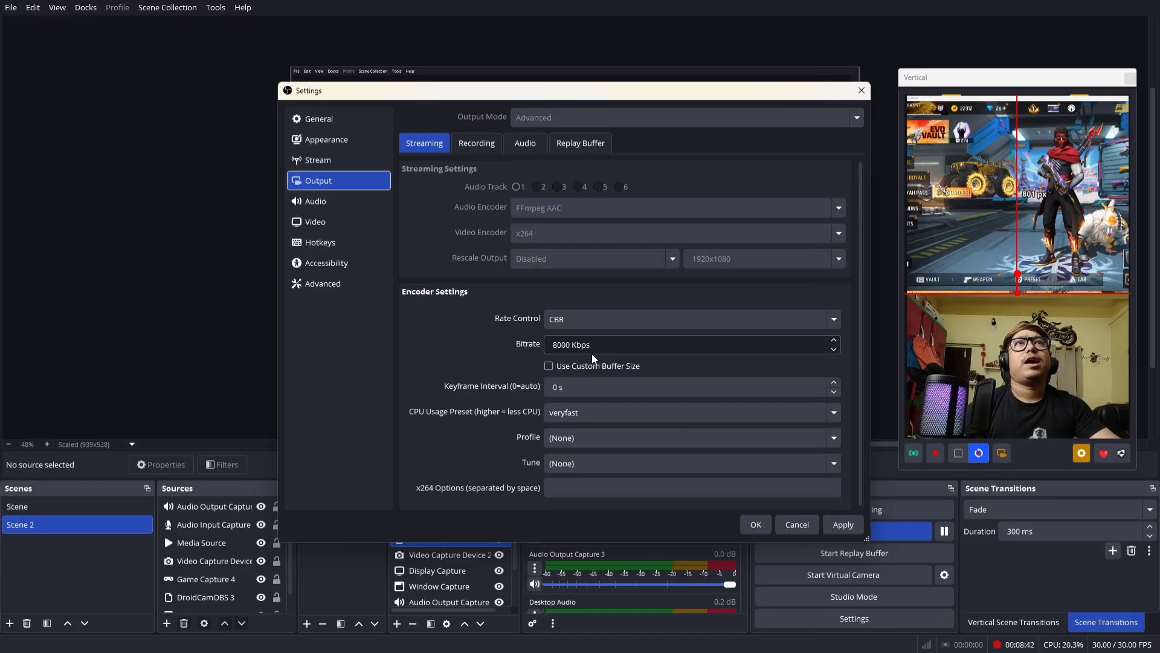
{"action": "left_click", "coordinate": [479, 144]}
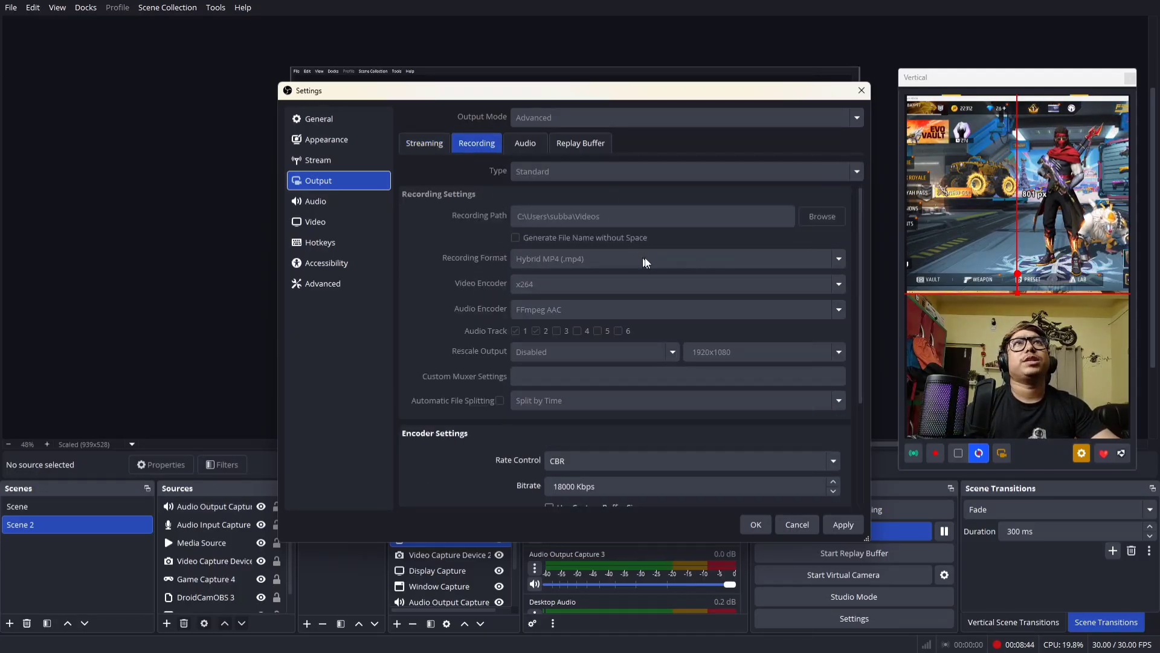
{"action": "scroll", "coordinate": [764, 349], "scroll_direction": "down", "scroll_amount": 2}
{"action": "scroll", "coordinate": [764, 349], "scroll_direction": "down", "scroll_amount": 1}
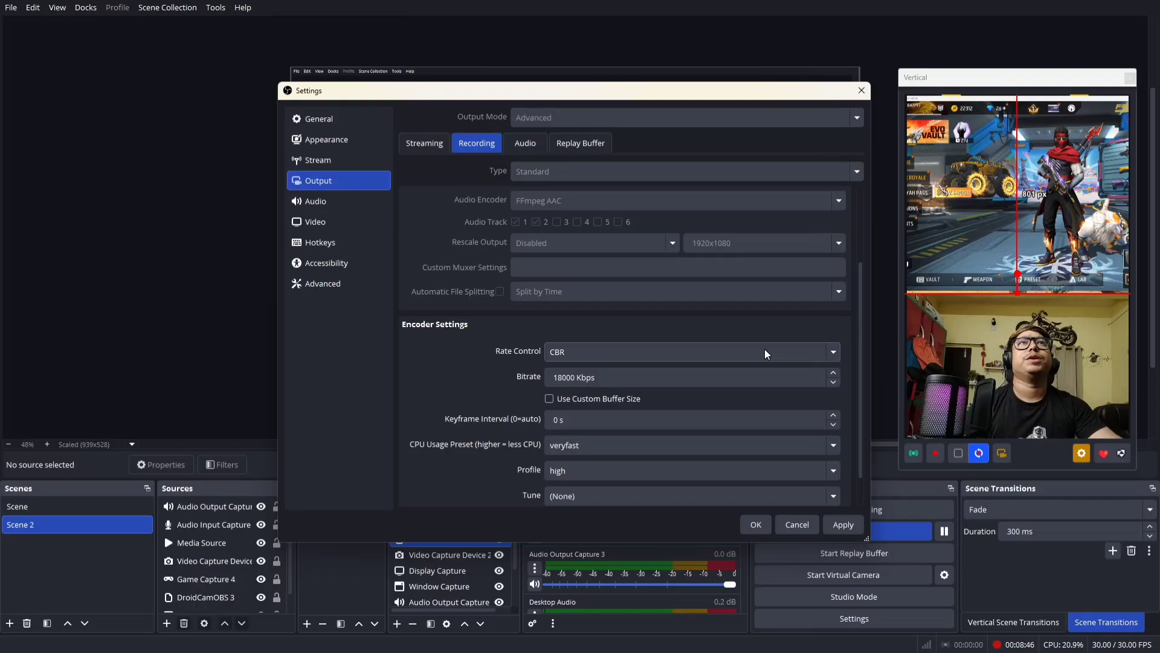
{"action": "scroll", "coordinate": [745, 367], "scroll_direction": "down", "scroll_amount": 1}
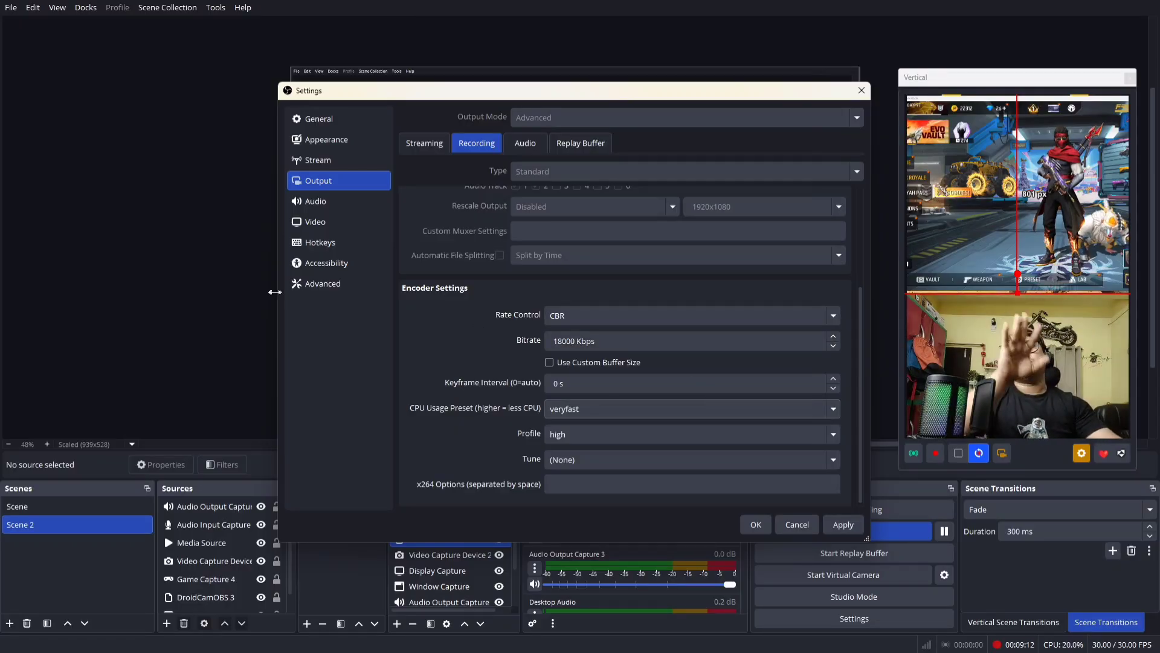
Step: Set Mic/Auxiliary Audio 2 to Microphone (DGM20 USB Microphone) and Desktop Audio to Realtek HD Audio 2nd output (Realtek(R) Audio)
{"action": "left_click", "coordinate": [315, 201]}
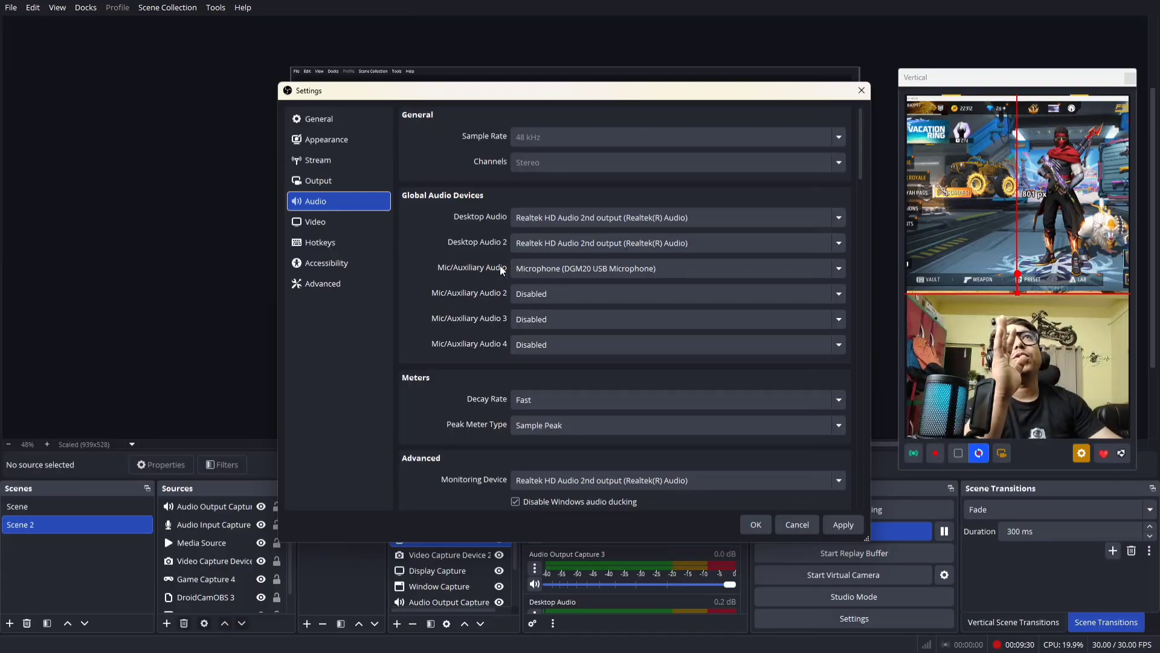
{"action": "left_click", "coordinate": [604, 299]}
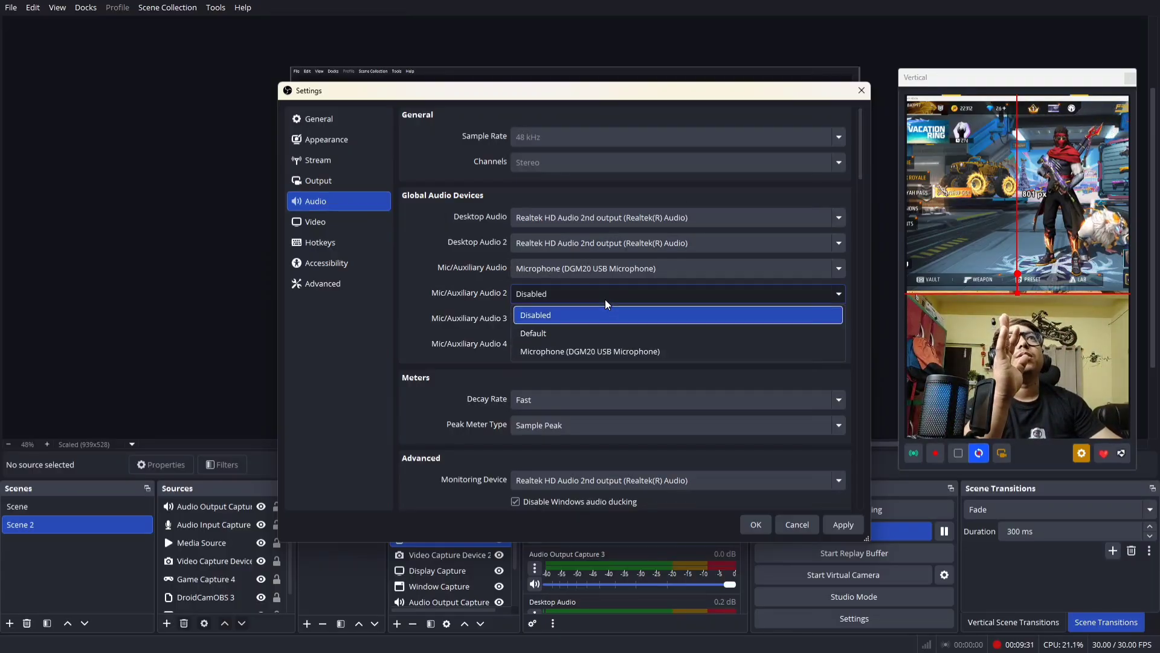
{"action": "left_click", "coordinate": [576, 350]}
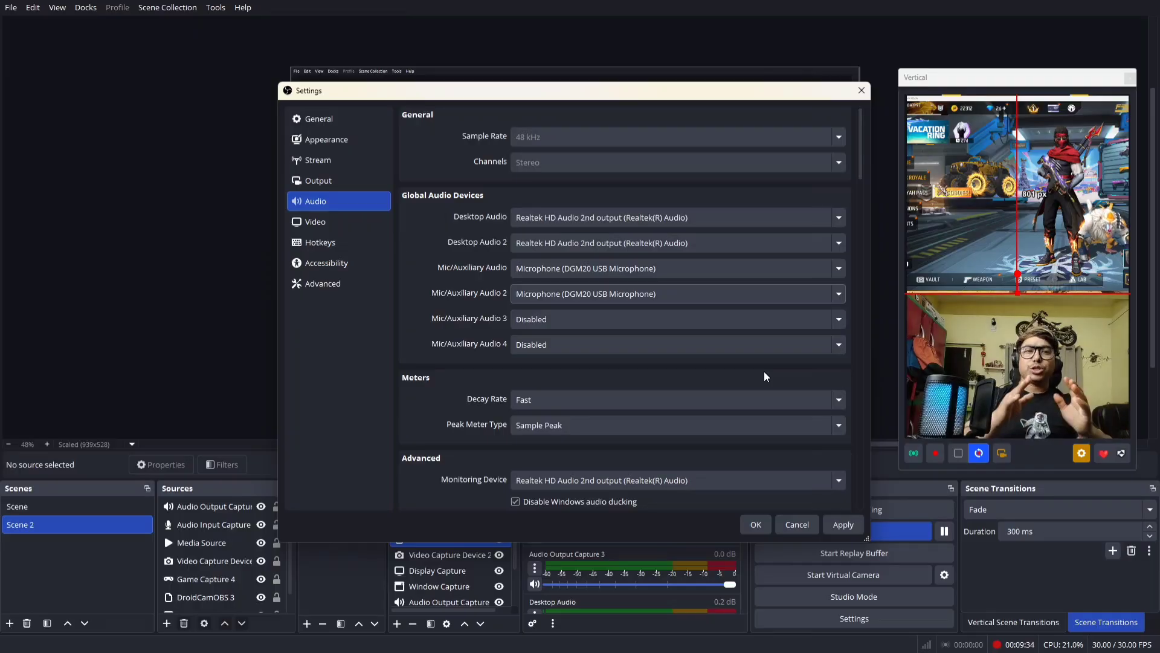
{"action": "left_click", "coordinate": [578, 219]}
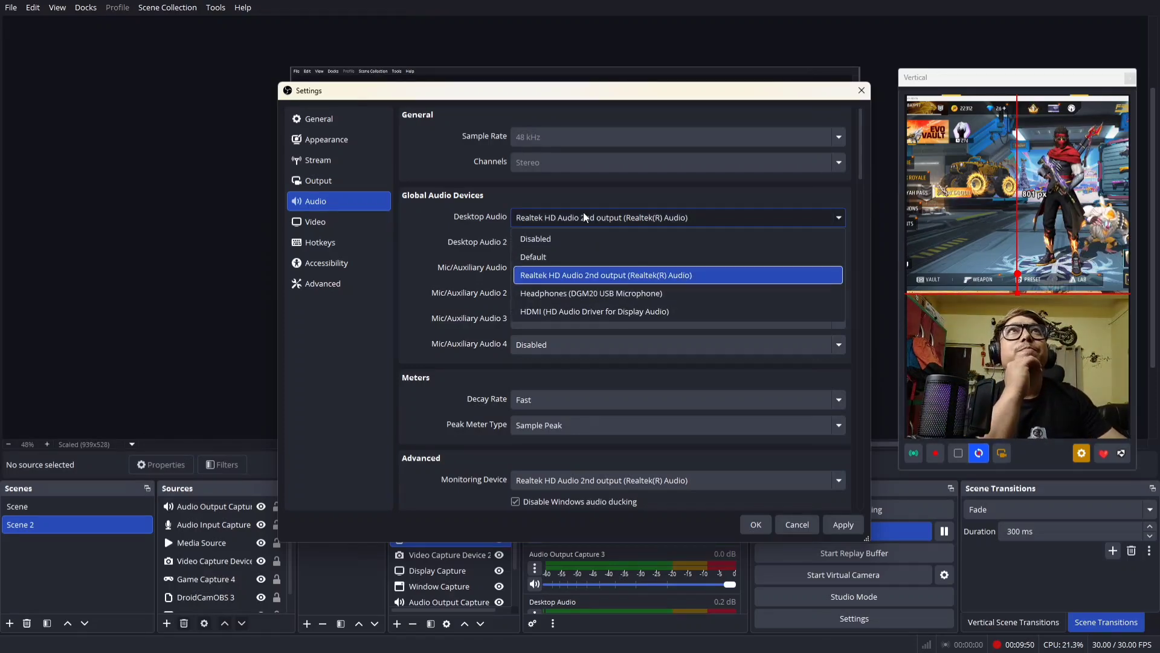
{"action": "left_click", "coordinate": [571, 274]}
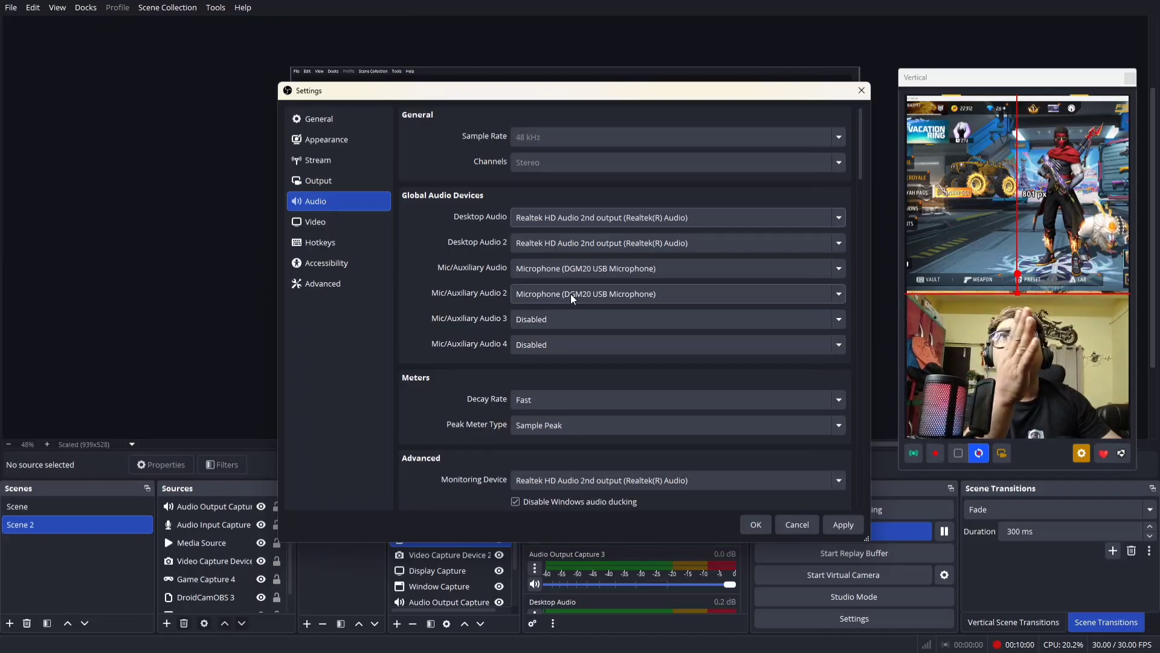
{"action": "scroll", "coordinate": [690, 412], "scroll_direction": "down", "scroll_amount": 2}
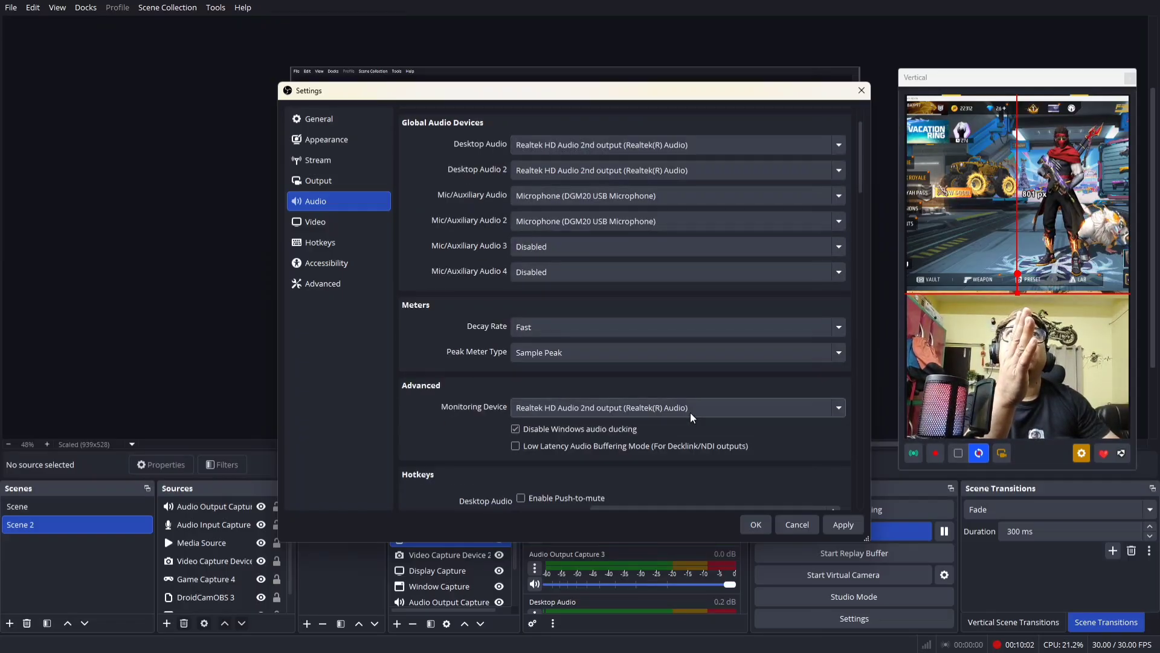
Step: Bring up the Video settings to view the canvas and output resolution, and switch to the desktop to open Windows Settings
{"action": "left_click", "coordinate": [336, 226]}
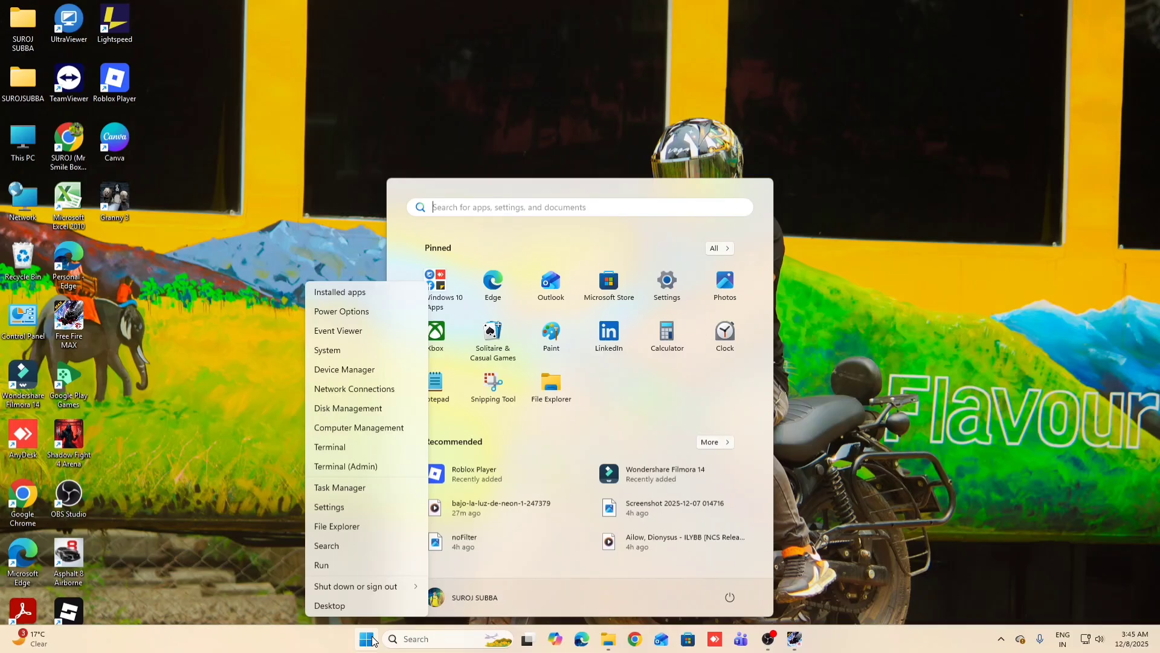
{"action": "left_click", "coordinate": [374, 605]}
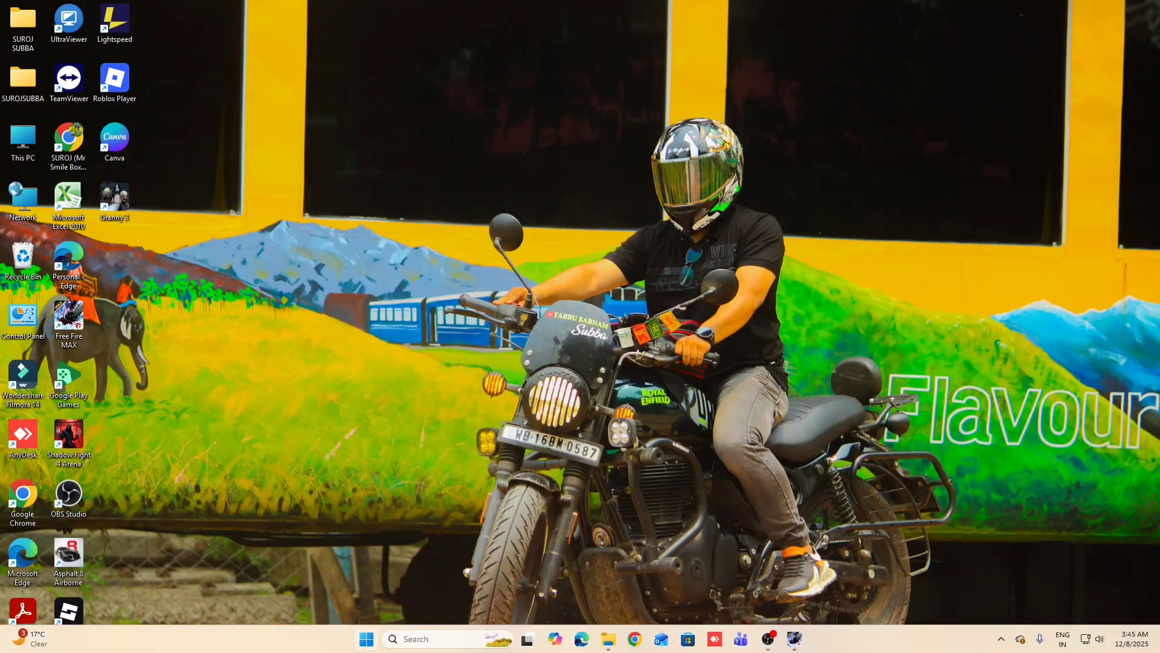
{"action": "left_click", "coordinate": [365, 644]}
{"action": "right_click", "coordinate": [366, 643]}
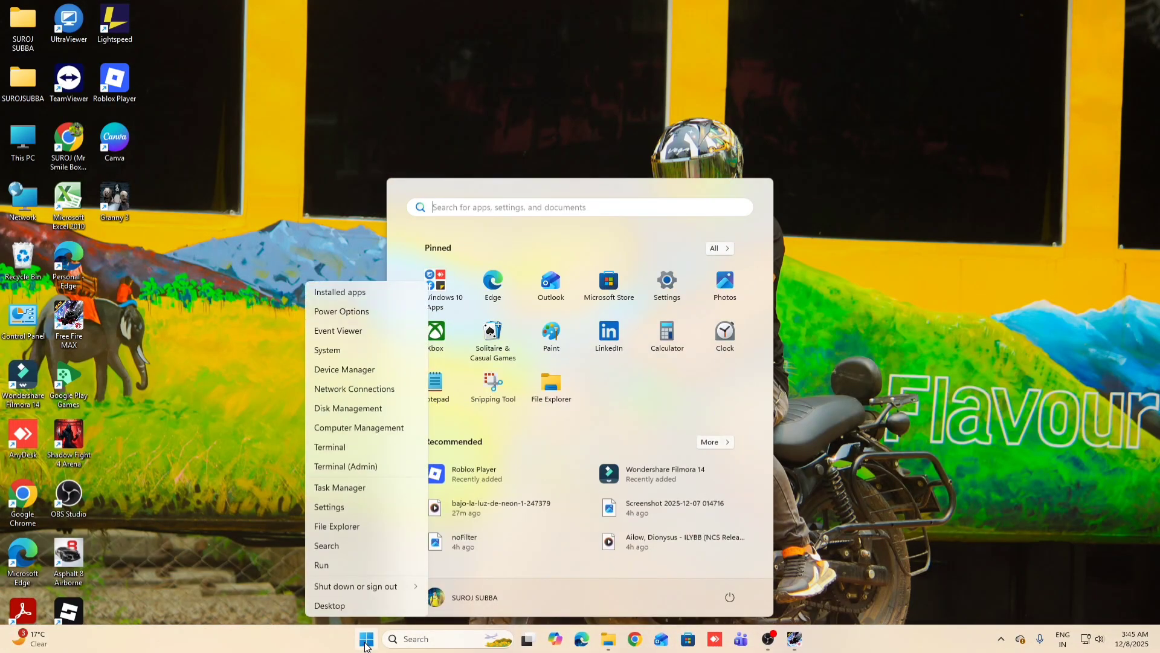
{"action": "left_click", "coordinate": [316, 507]}
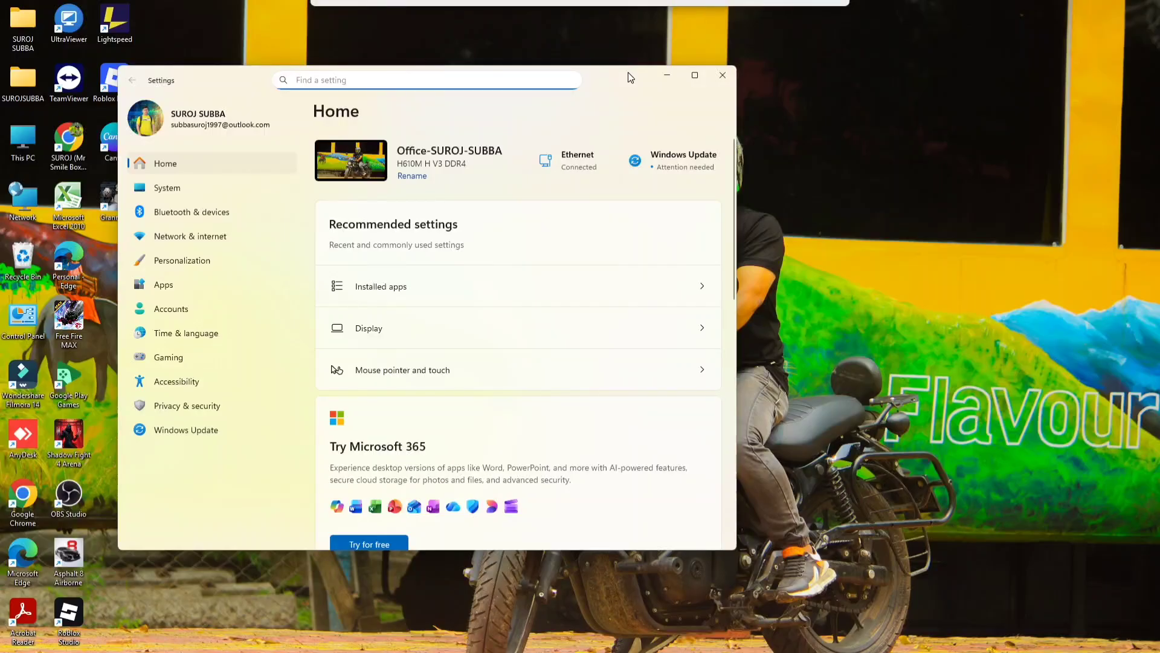
Step: Check the display resolution choices in Windows, keep 1920 × 1080 (Recommended), and close both the Windows and OBS Studio settings
{"action": "left_click", "coordinate": [406, 335]}
{"action": "scroll", "coordinate": [492, 337], "scroll_direction": "down", "scroll_amount": 8}
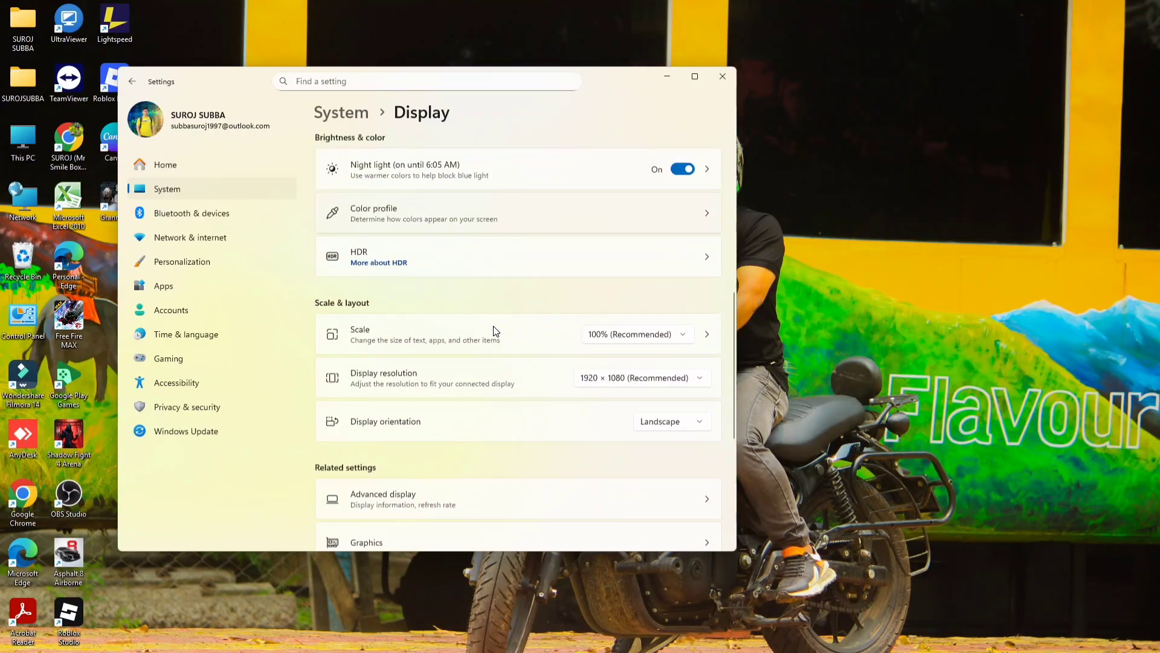
{"action": "scroll", "coordinate": [494, 330], "scroll_direction": "down", "scroll_amount": 2}
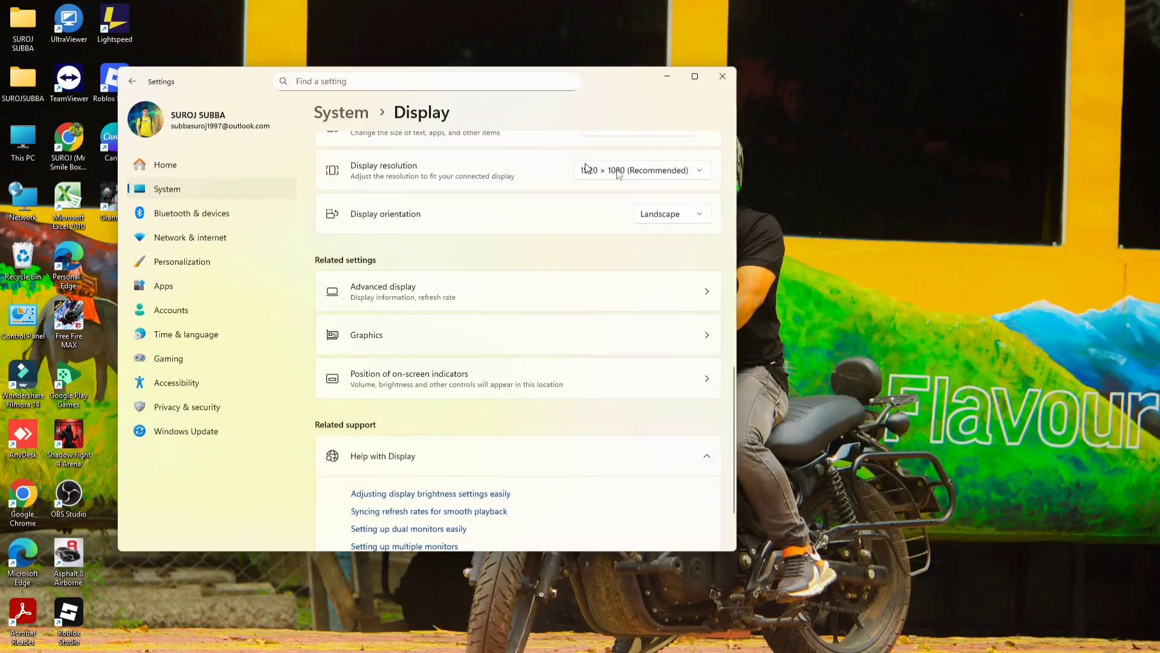
{"action": "left_click", "coordinate": [682, 175]}
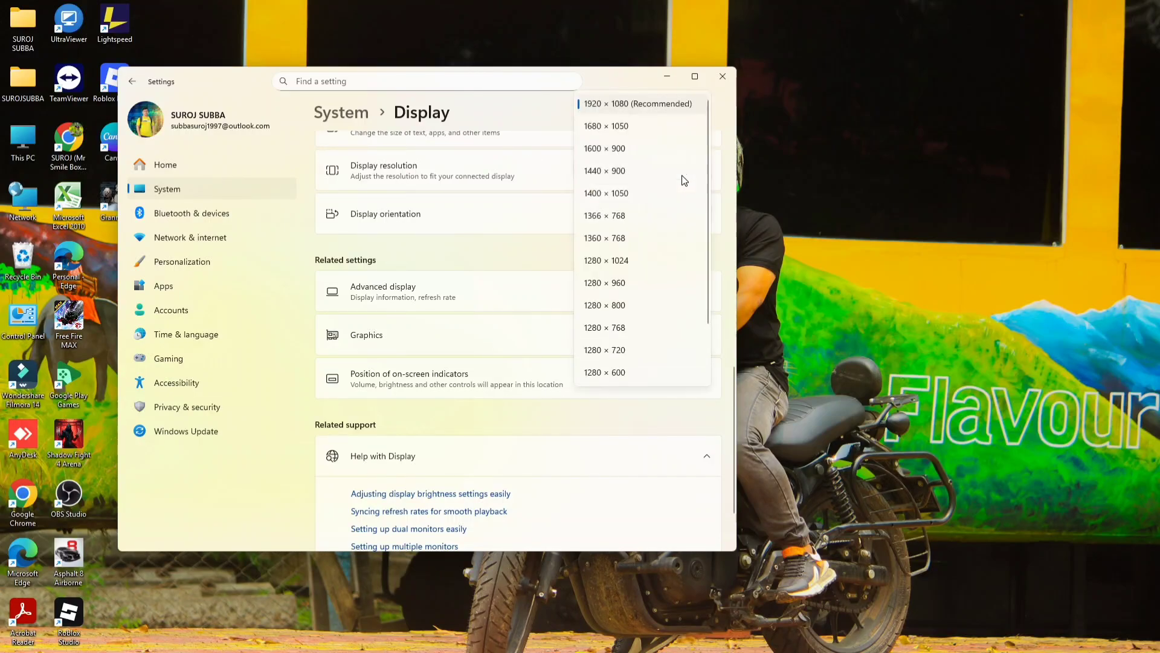
{"action": "left_click", "coordinate": [655, 107]}
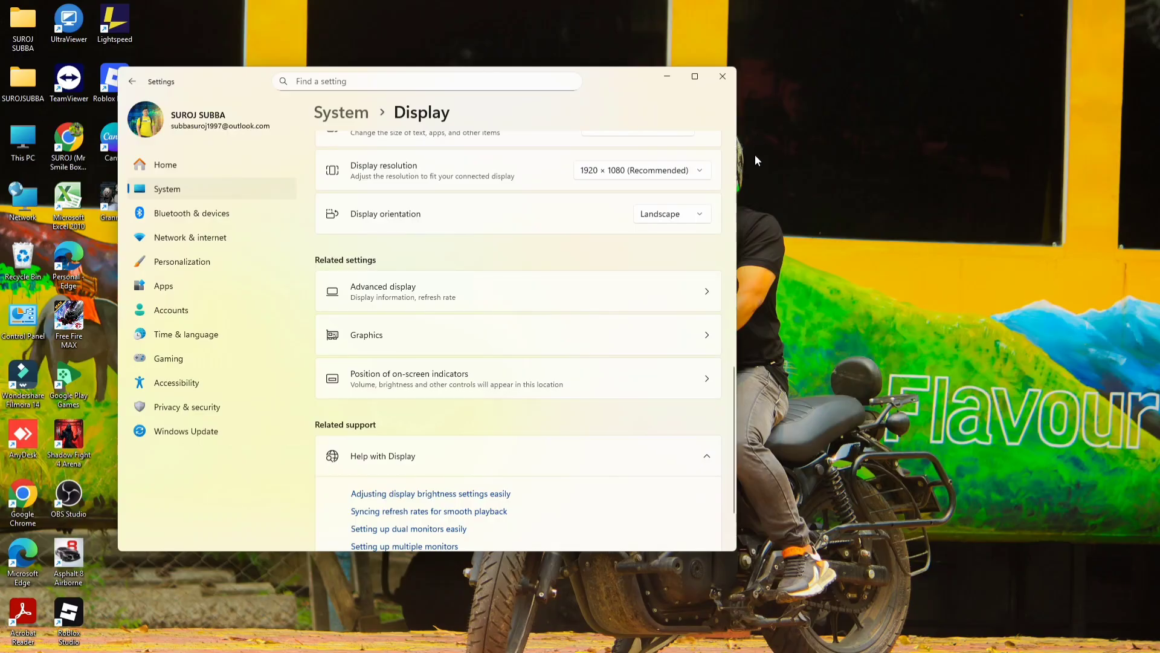
{"action": "left_click", "coordinate": [722, 77]}
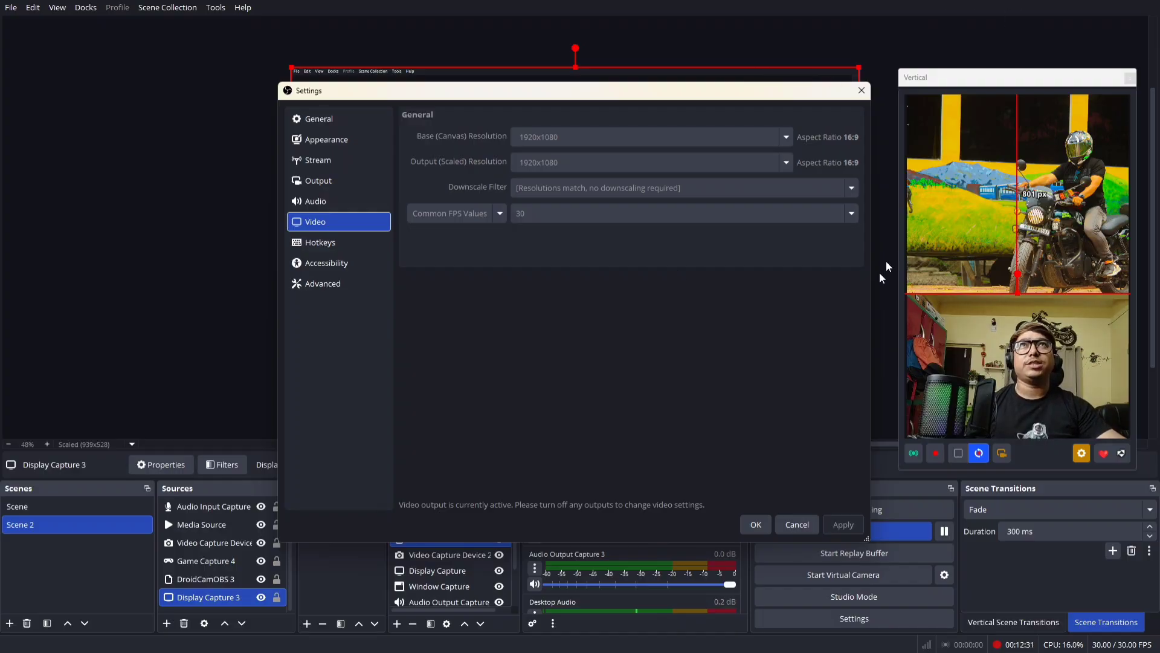
{"action": "left_click", "coordinate": [862, 92]}
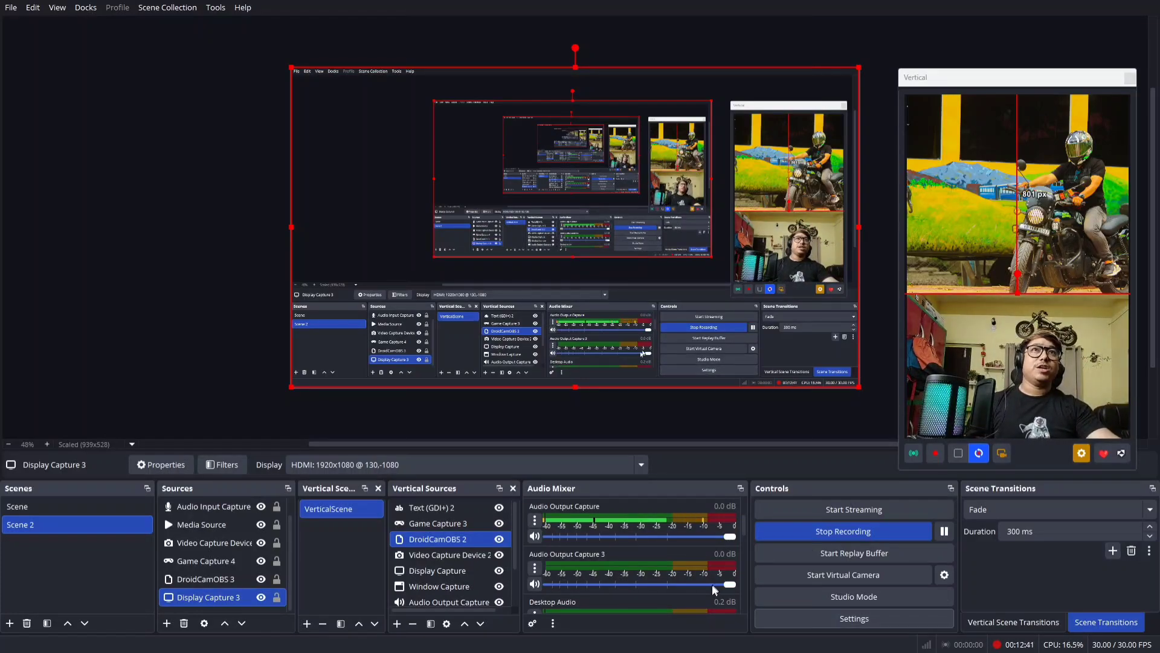
Step: Find the Mic/Aux channel in the audio mixer and open its audio filters
{"action": "scroll", "coordinate": [701, 582], "scroll_direction": "down", "scroll_amount": 3}
{"action": "scroll", "coordinate": [698, 584], "scroll_direction": "down", "scroll_amount": 3}
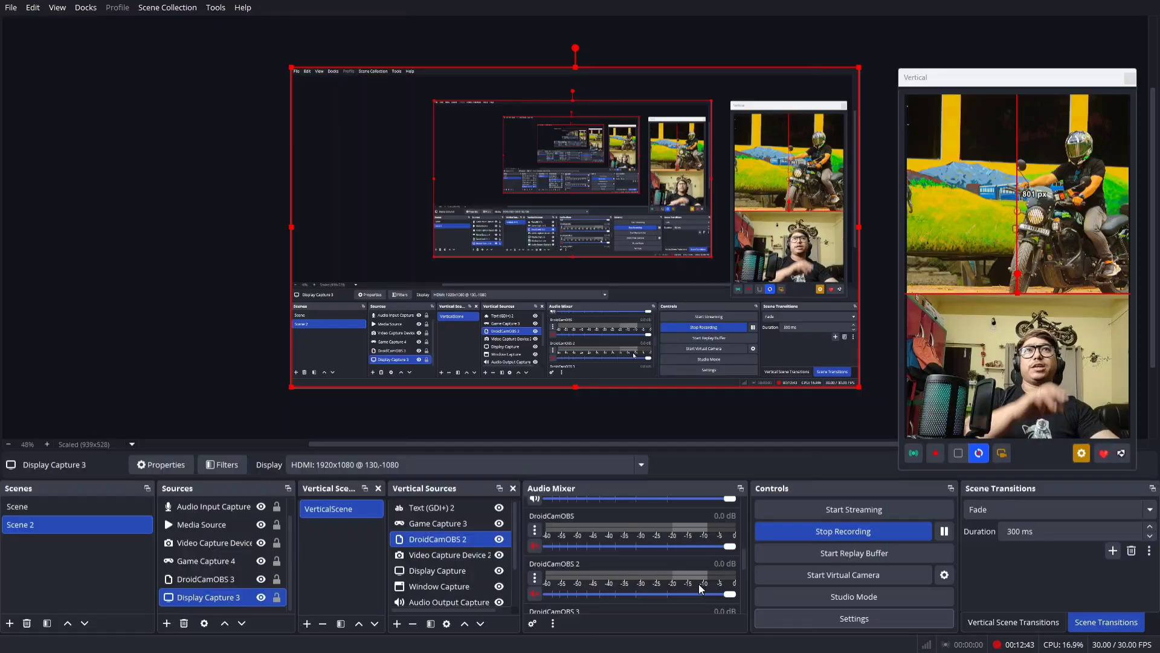
{"action": "scroll", "coordinate": [697, 586], "scroll_direction": "up", "scroll_amount": 2}
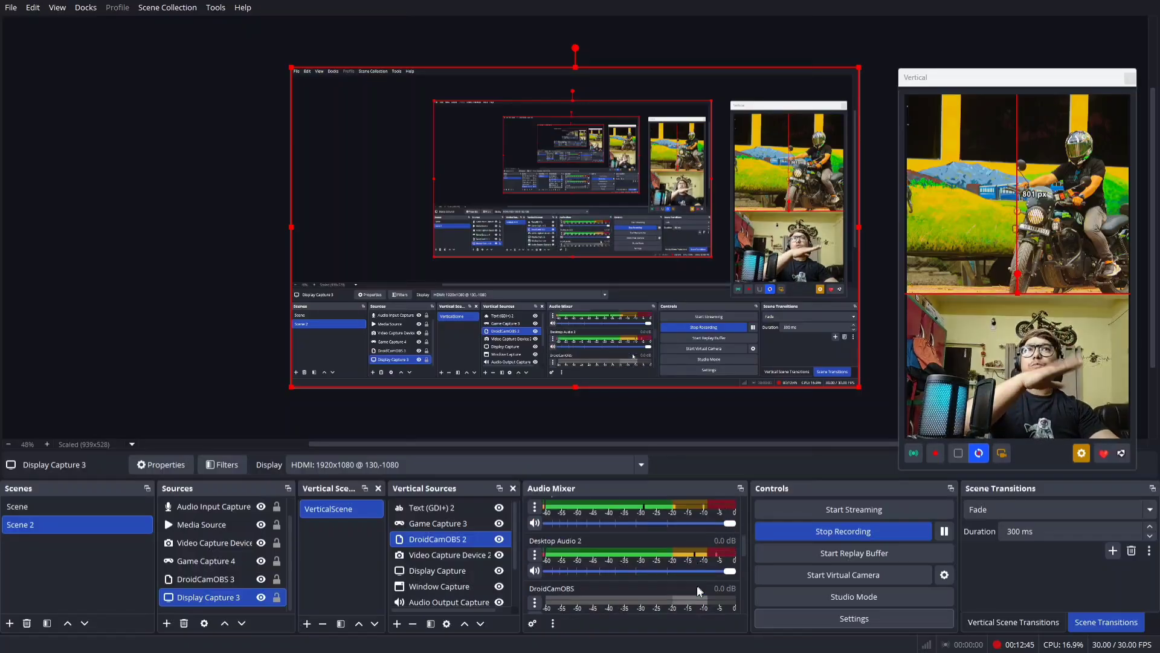
{"action": "scroll", "coordinate": [697, 585], "scroll_direction": "up", "scroll_amount": 3}
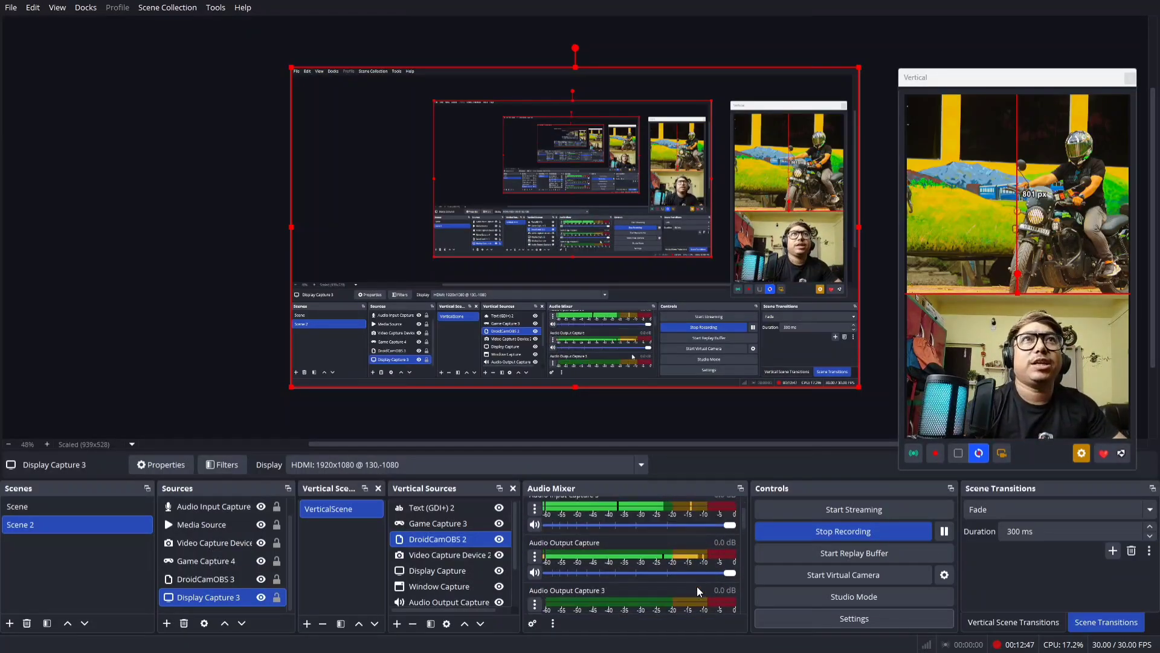
{"action": "scroll", "coordinate": [697, 586], "scroll_direction": "down", "scroll_amount": 5}
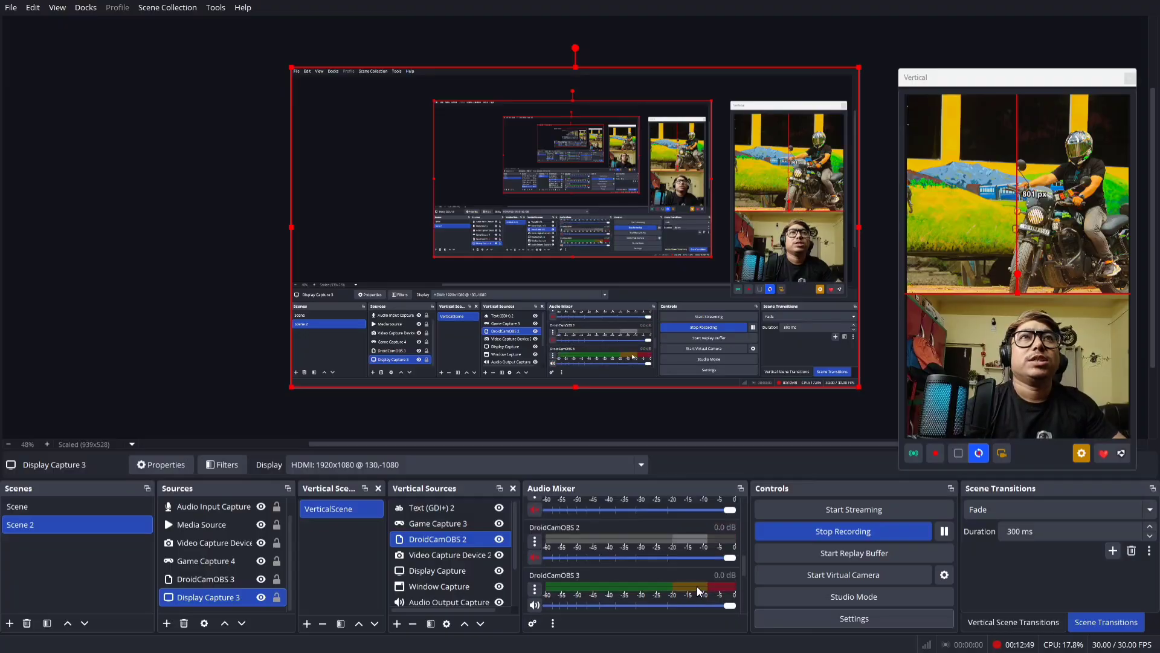
{"action": "scroll", "coordinate": [698, 586], "scroll_direction": "down", "scroll_amount": 3}
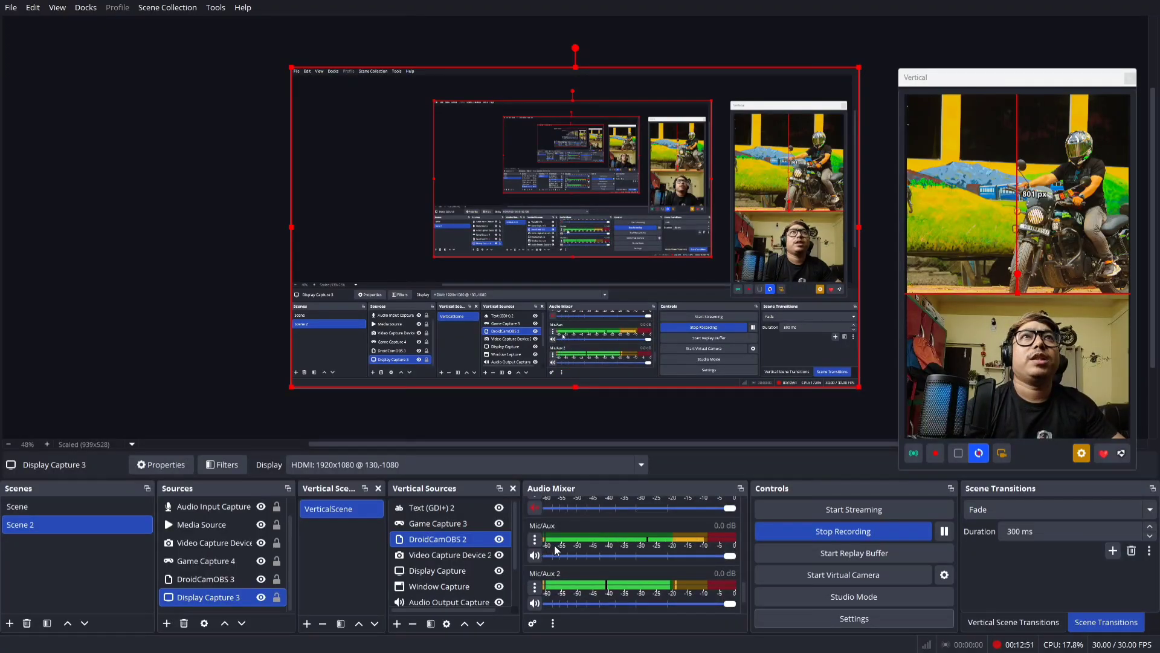
{"action": "right_click", "coordinate": [651, 548]}
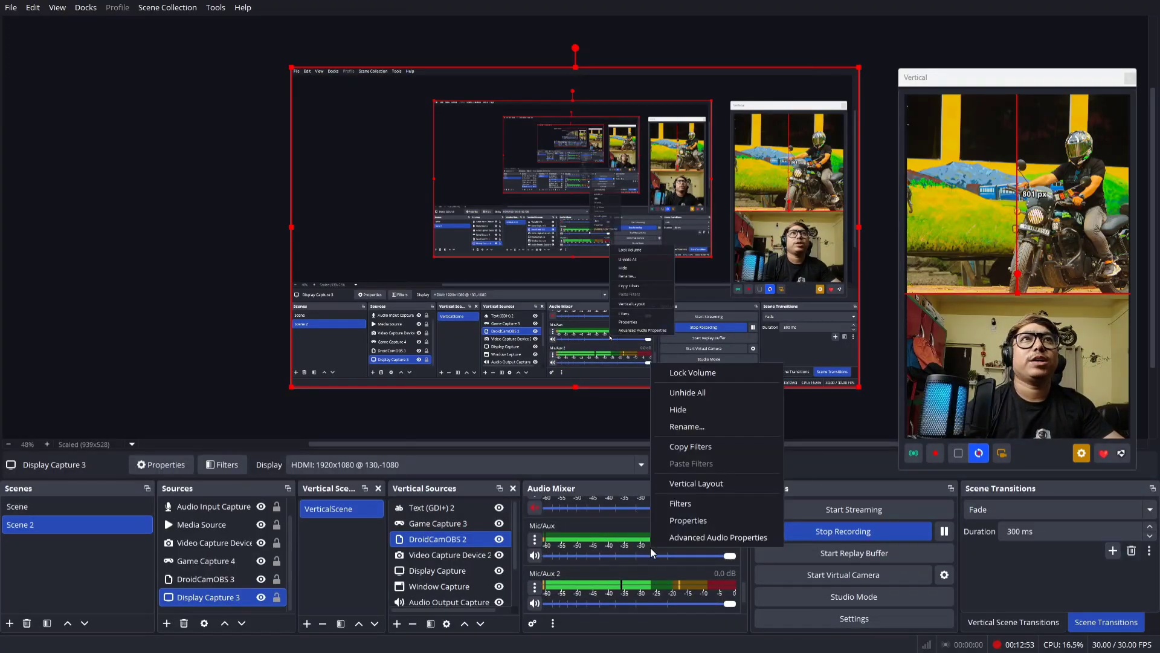
{"action": "left_click", "coordinate": [691, 506]}
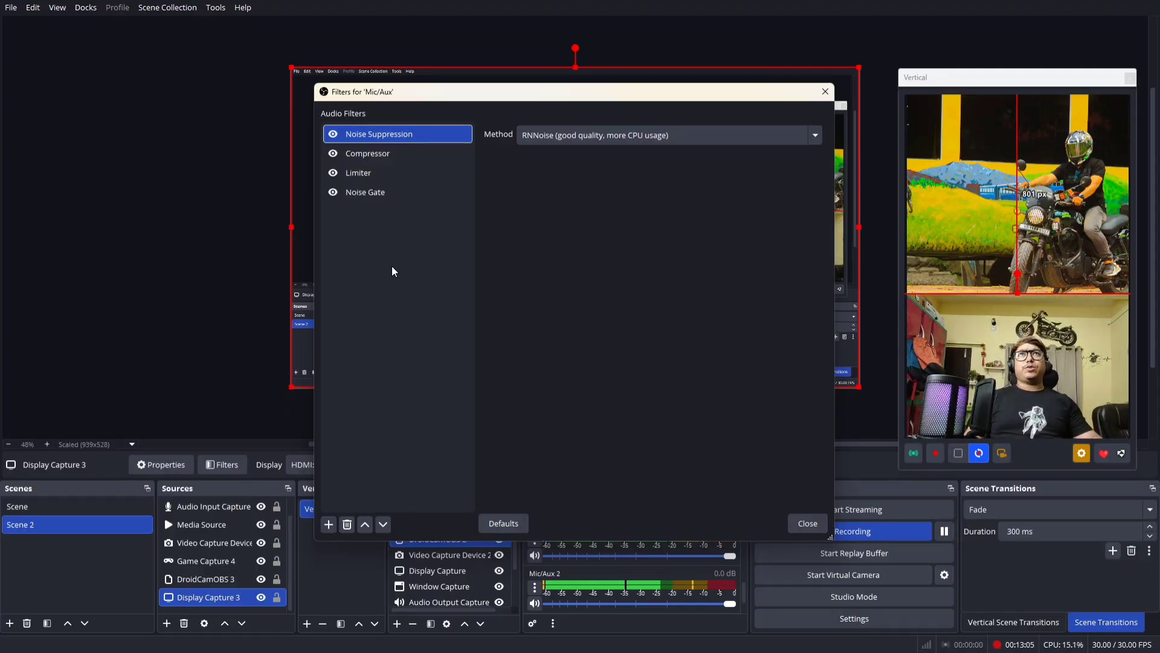
Step: Set the output gain of the Mic/Aux Compressor filter to 25.00 dB
{"action": "left_click", "coordinate": [383, 155]}
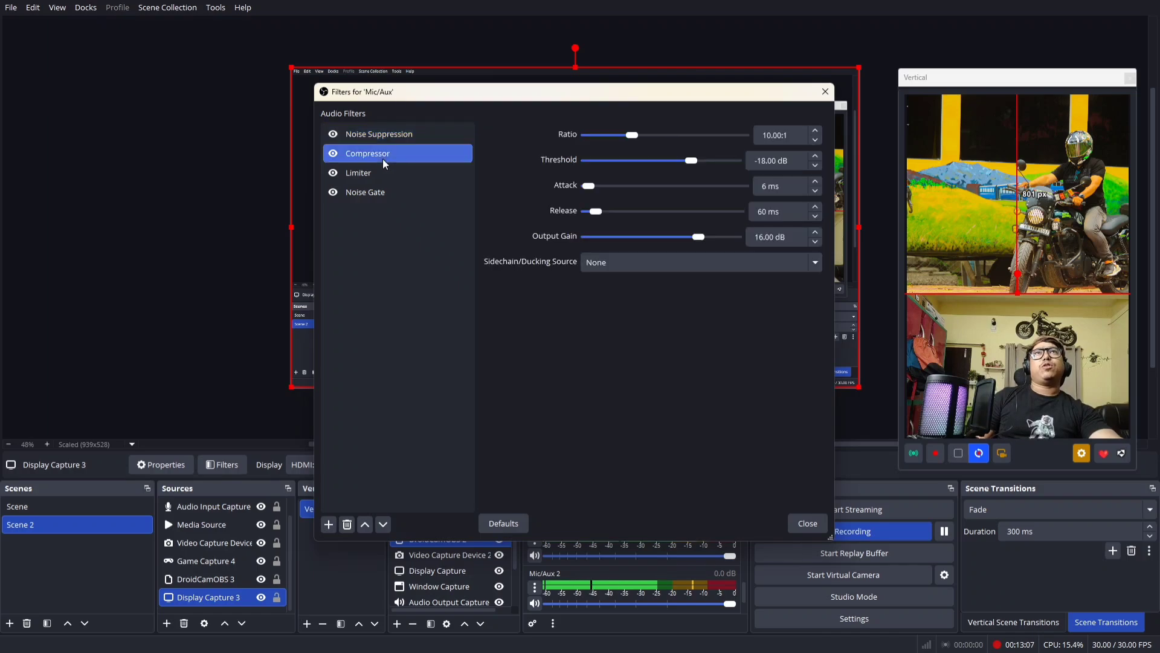
{"action": "left_click_drag", "start_coordinate": [698, 238], "coordinate": [723, 253]}
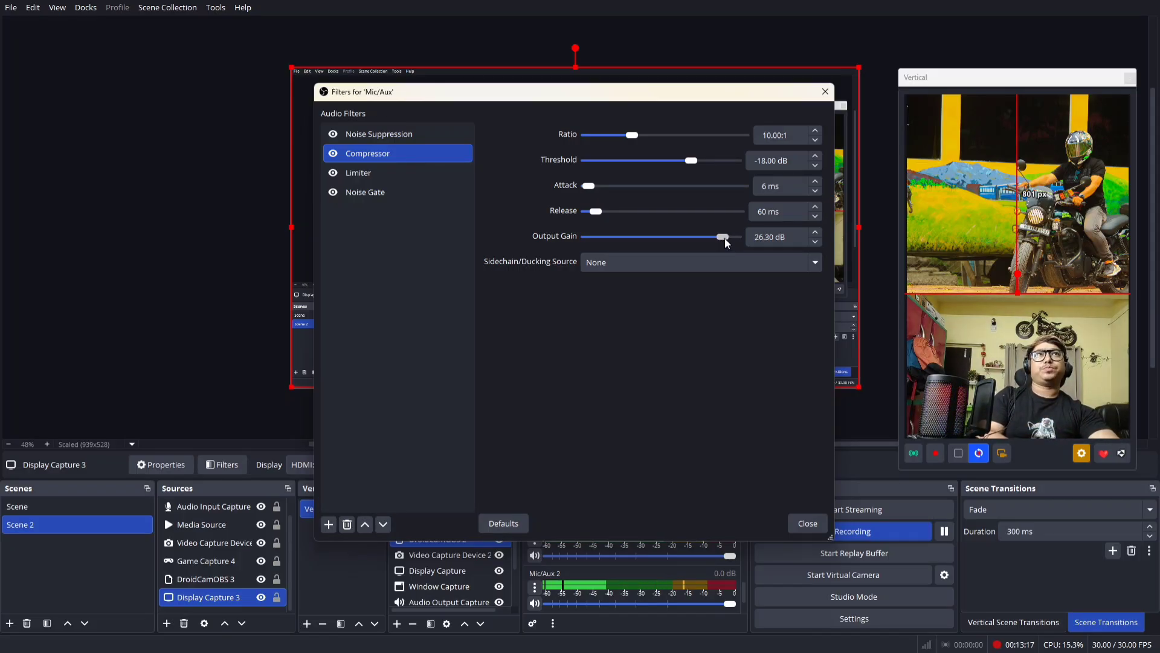
{"action": "left_click_drag", "start_coordinate": [722, 240], "coordinate": [719, 243]}
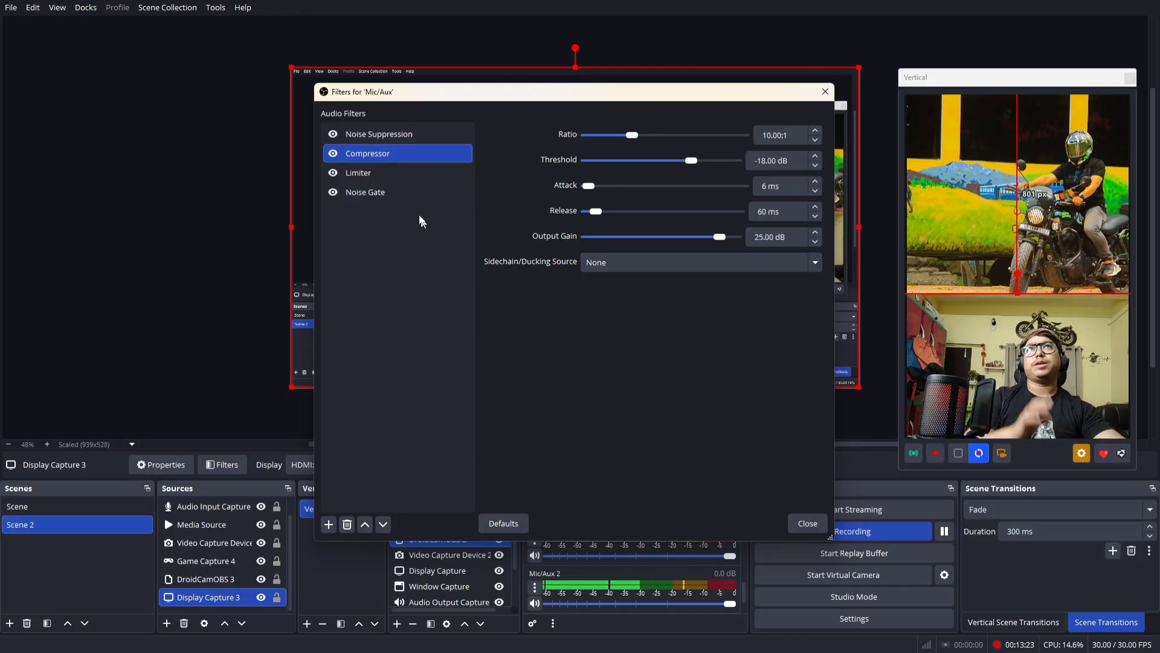
Step: Try a release of 994 ms on the Mic/Aux Limiter filter, and set it to 53 ms
{"action": "left_click", "coordinate": [387, 177]}
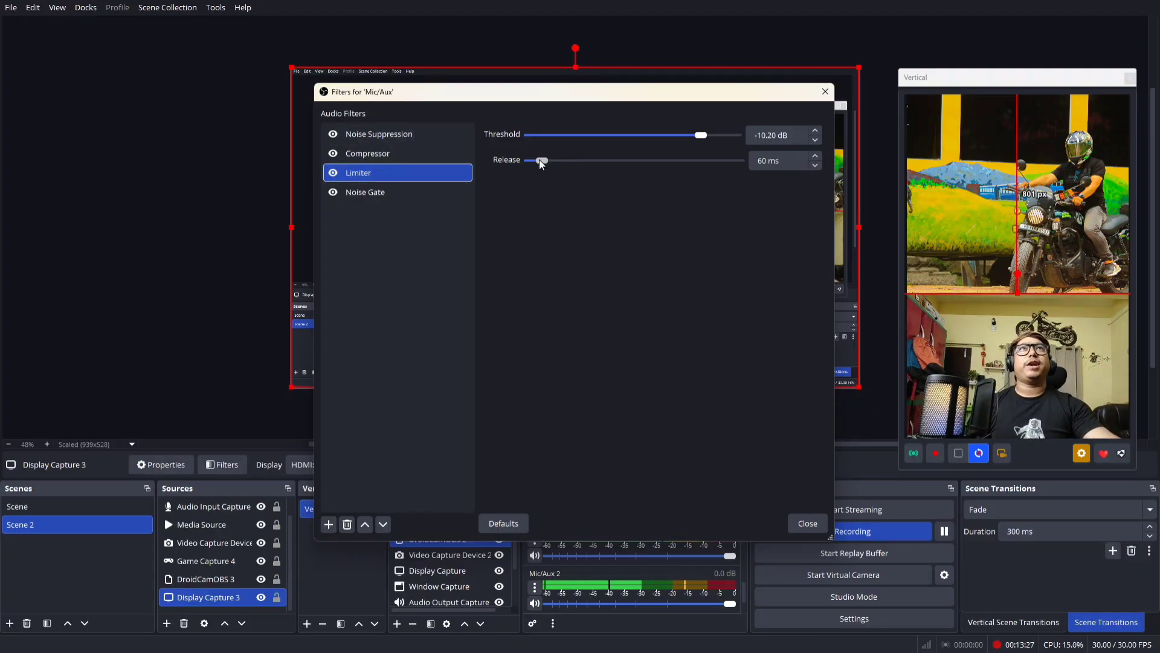
{"action": "left_click_drag", "start_coordinate": [541, 162], "coordinate": [739, 186]}
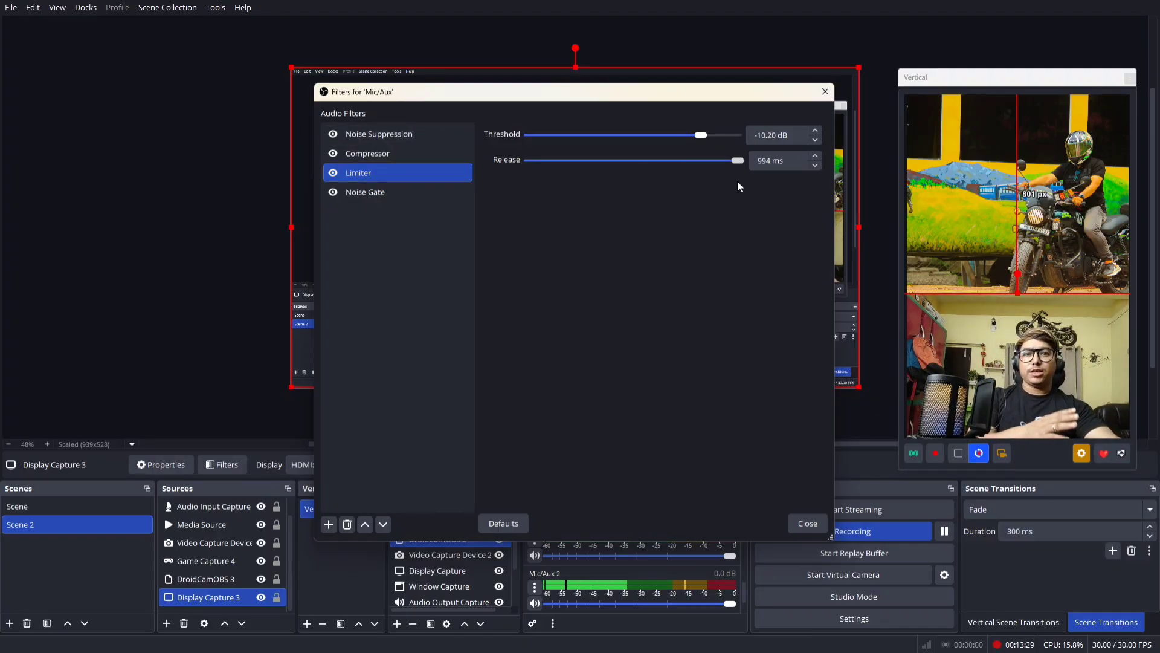
{"action": "left_click_drag", "start_coordinate": [738, 182], "coordinate": [539, 186]}
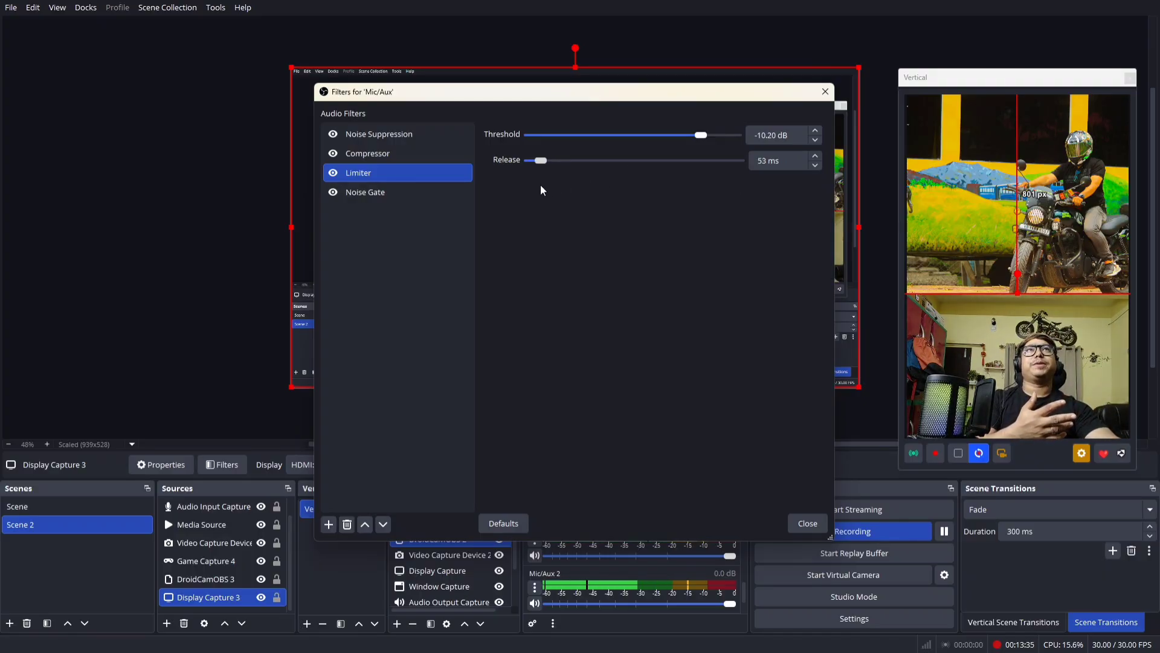
Step: View the thresholds and timing values of the Mic/Aux Noise Gate filter, and close the filters window
{"action": "left_click", "coordinate": [399, 196]}
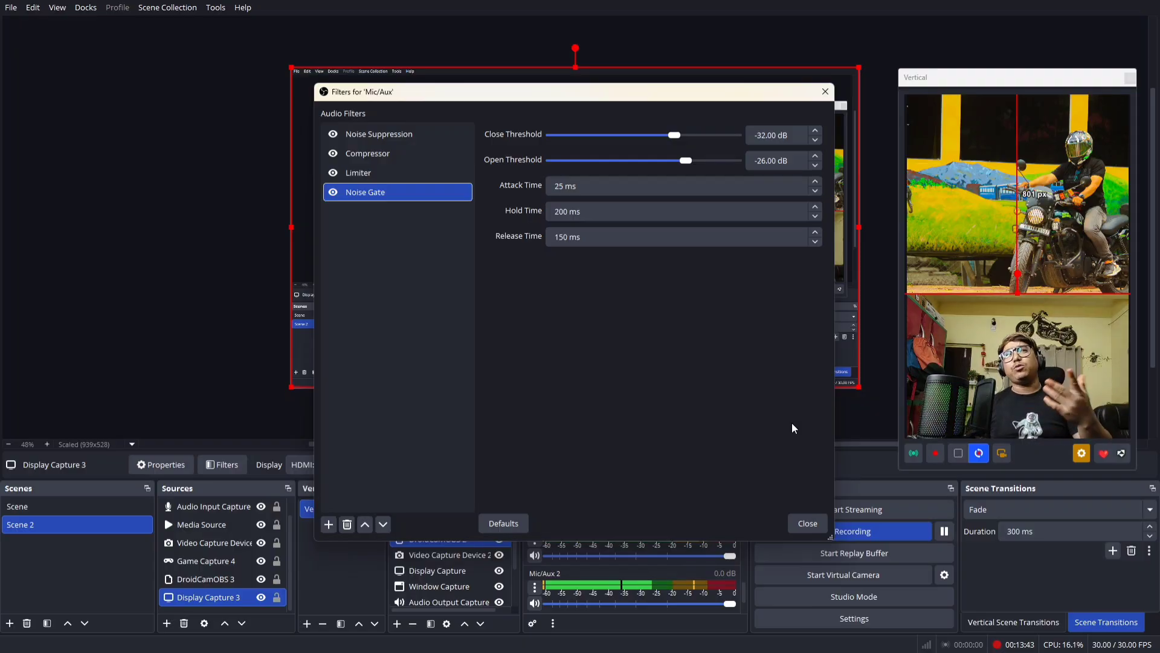
{"action": "left_click", "coordinate": [808, 522]}
Step: Look through the channels in the audio mixer, including Desktop Audio 2
{"action": "scroll", "coordinate": [641, 559], "scroll_direction": "down", "scroll_amount": 5}
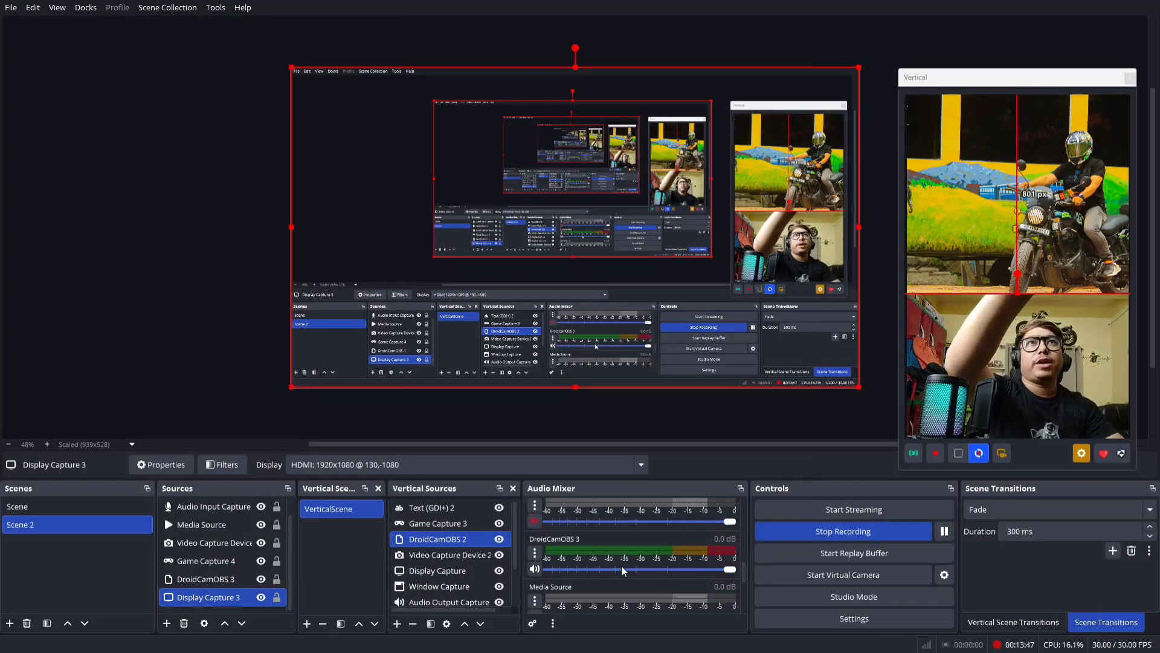
{"action": "scroll", "coordinate": [622, 564], "scroll_direction": "down", "scroll_amount": 3}
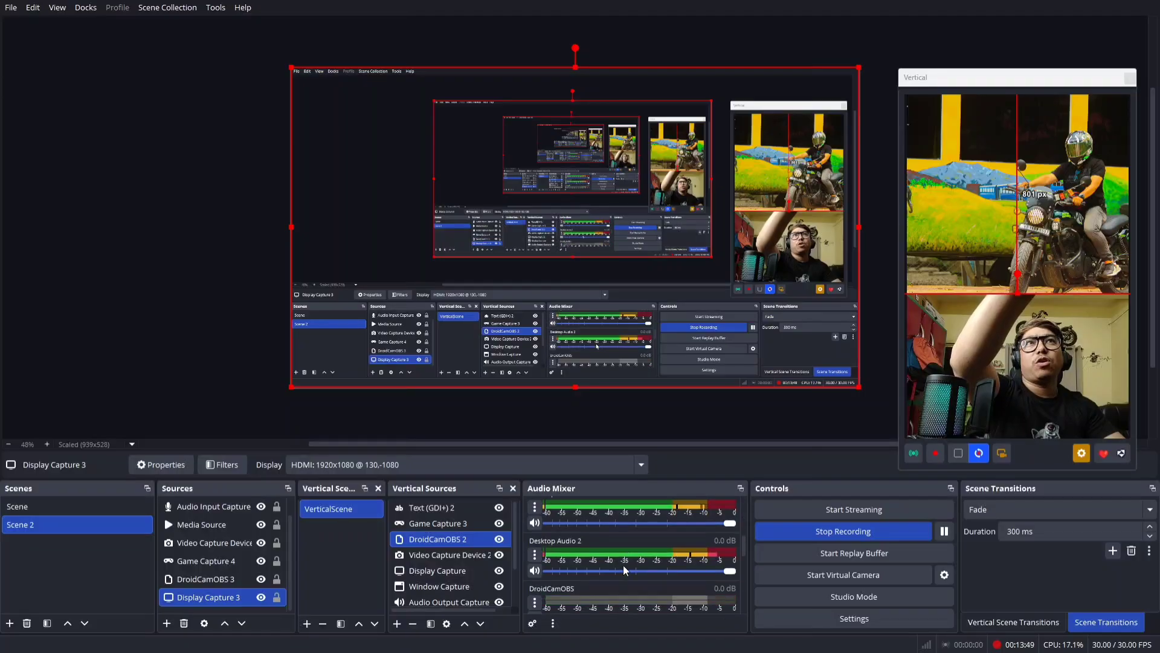